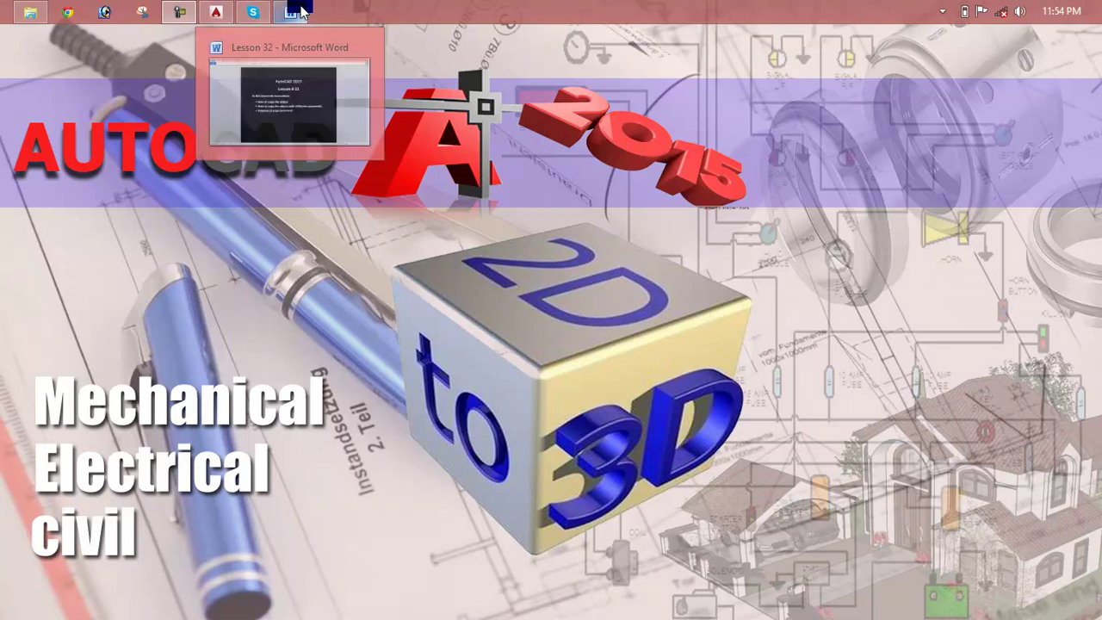
Step: Restore the Word window showing the Lesson 32 outline on copying objects and the copy command
left_click(305, 77)
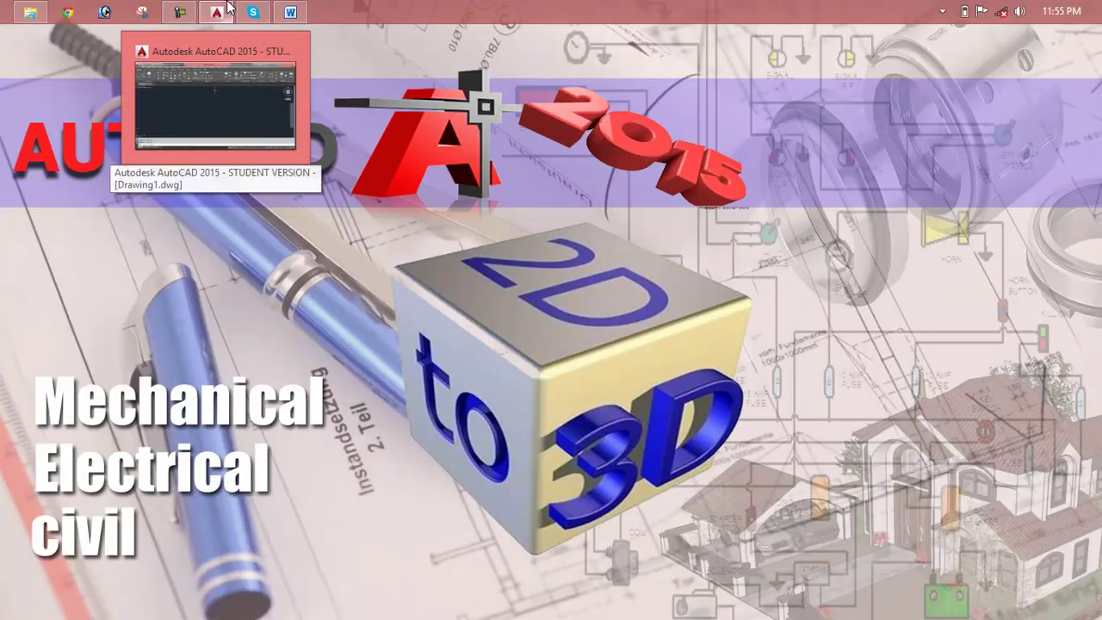
Step: Switch to AutoCAD's blank Drawing1 and confirm Engineering units with inches via the UN dialog
mouse_move(215, 13)
left_click(215, 95)
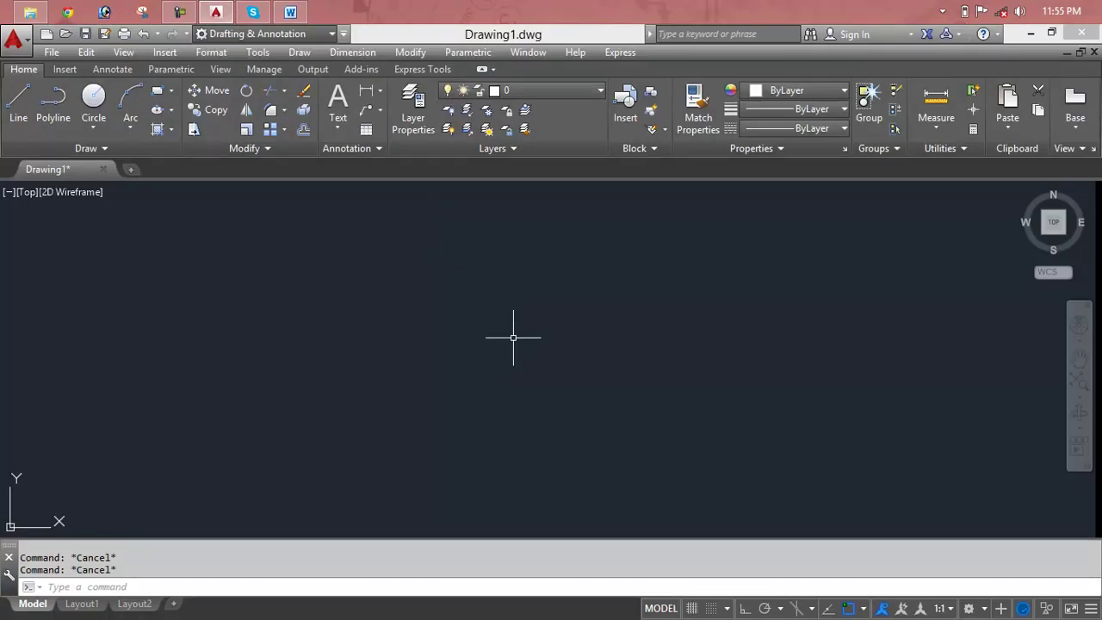
type("un")
key("Return")
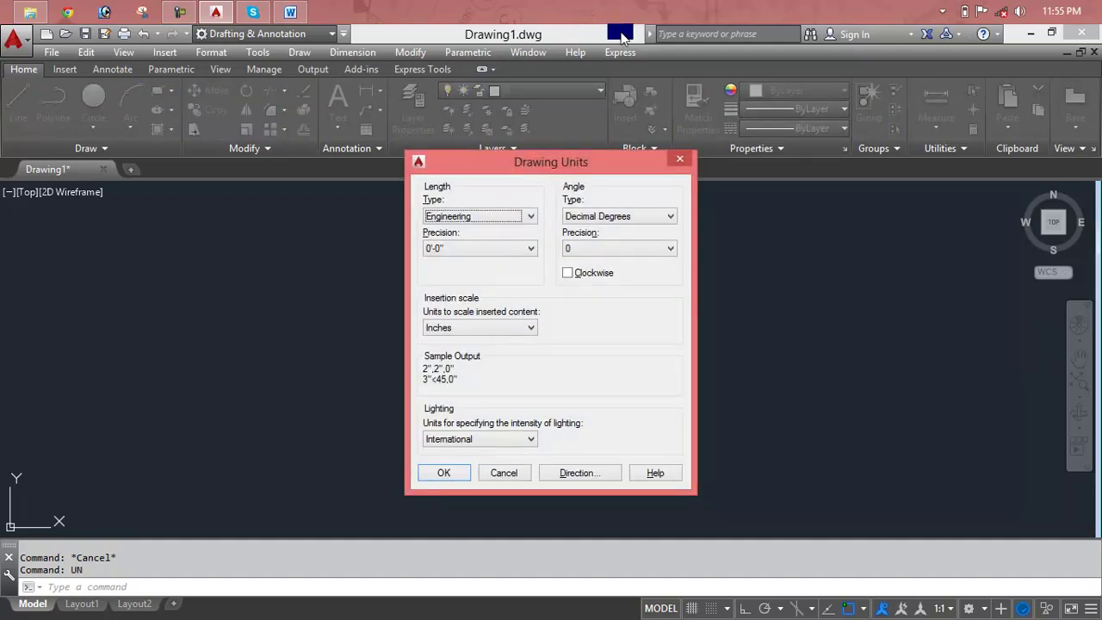
left_click(679, 157)
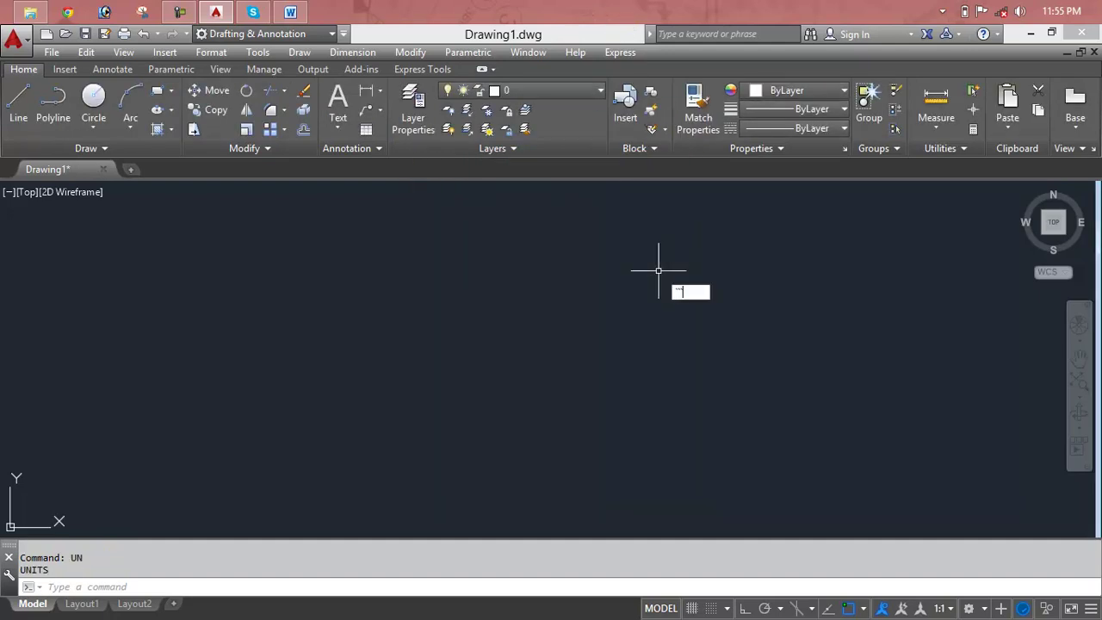
key("Escape")
key("Escape")
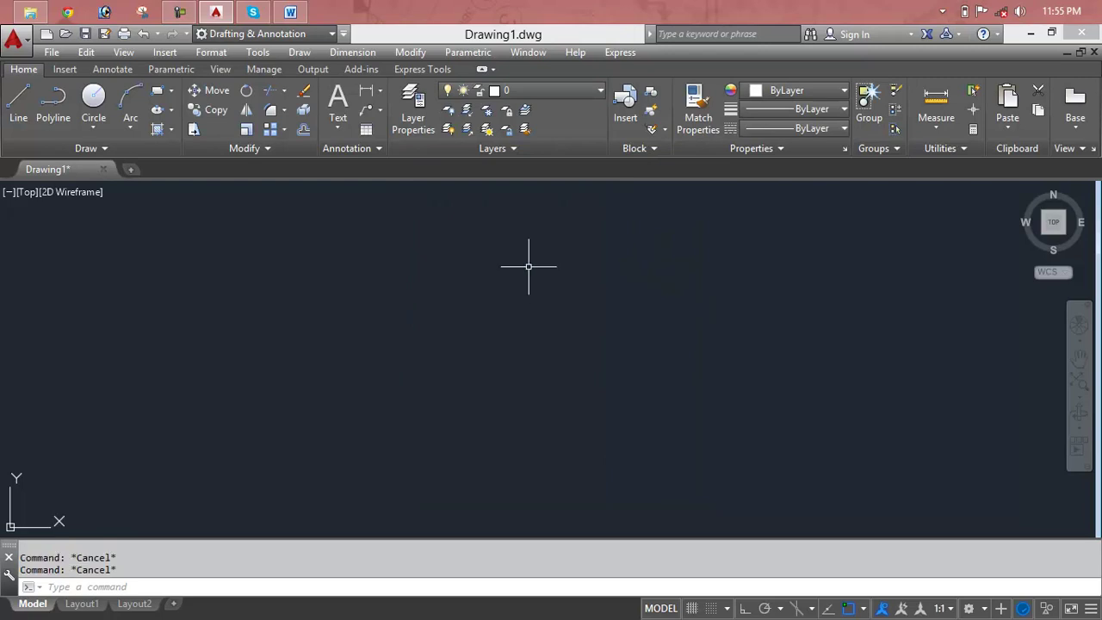
Step: Draw a rectangle in the empty drawing with the REC command
type("rec")
key("Return")
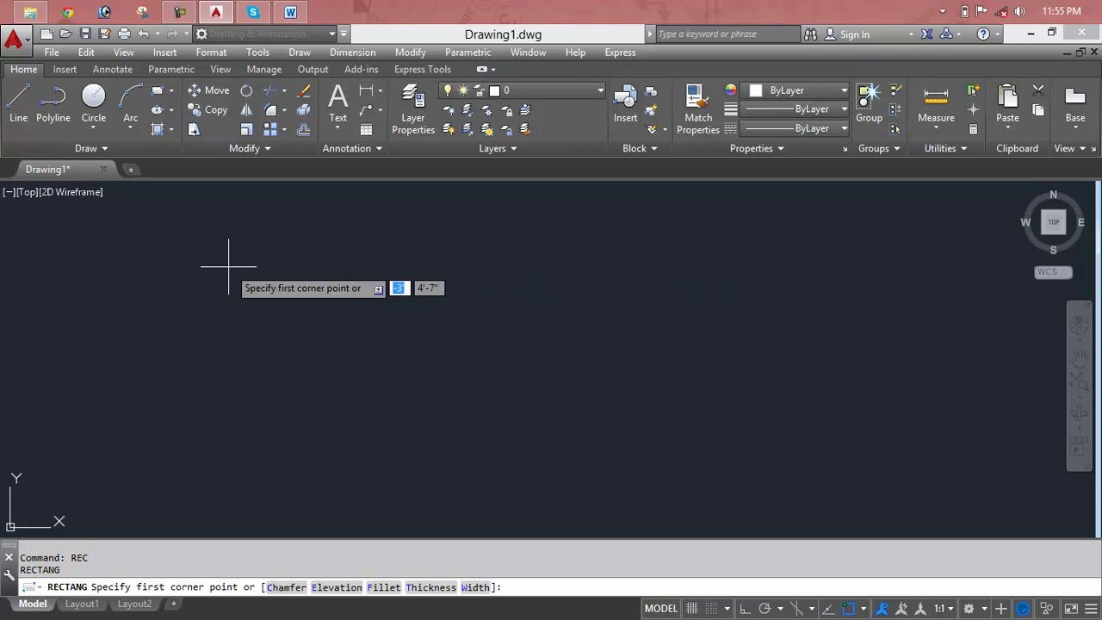
left_click(216, 243)
left_click(481, 380)
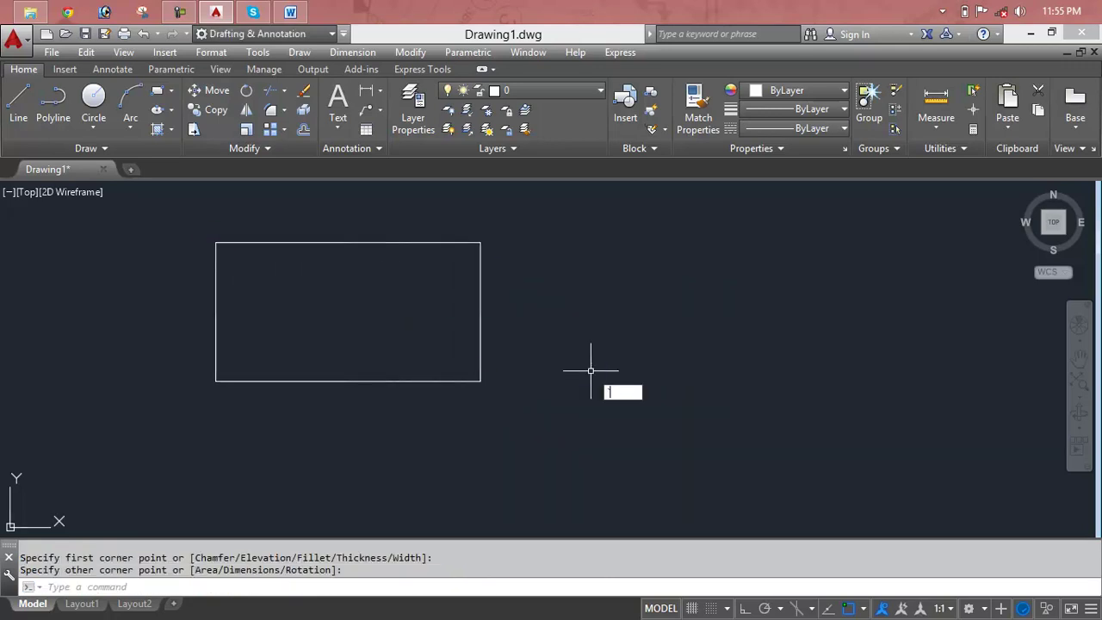
key("Escape")
key("Escape")
Step: Start the COPY command using the CP alias
type("c")
key("BackSpace")
type("p")
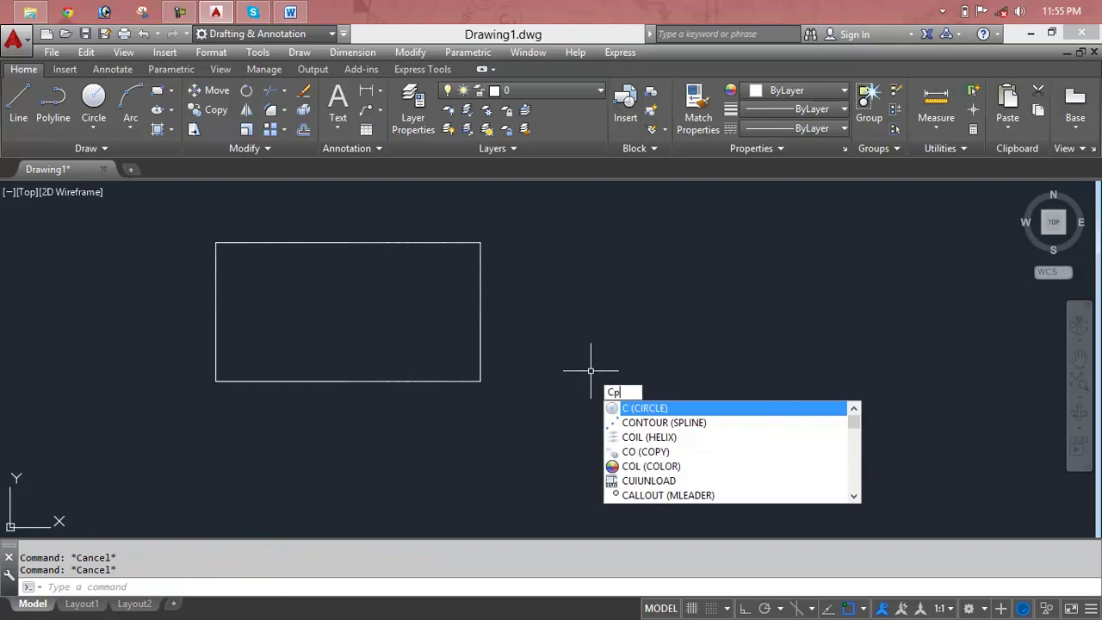
key("BackSpace")
type("o")
key("BackSpace")
type("p")
key("BackSpace")
type("p")
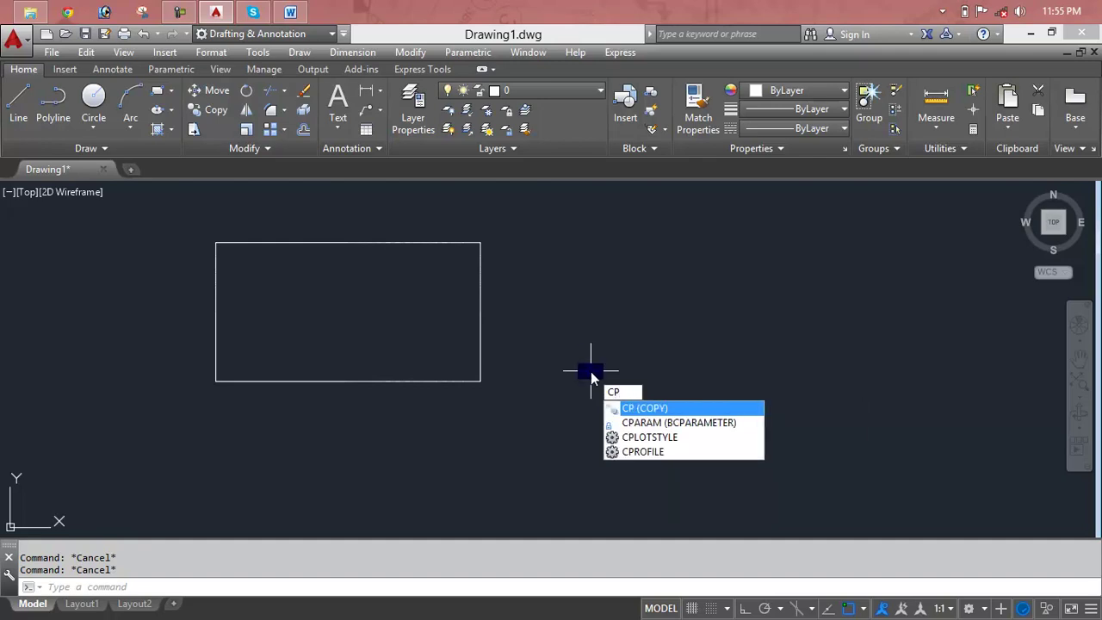
key("Return")
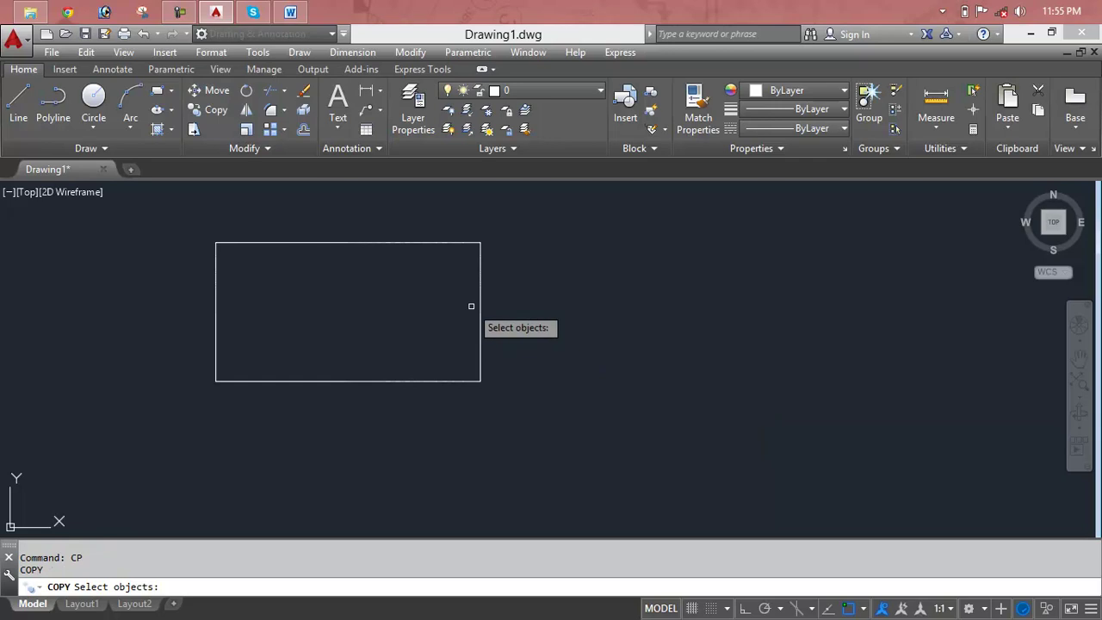
Step: Copy the rectangle from its lower-right corner, placing copies to the right and lower right
left_click(480, 316)
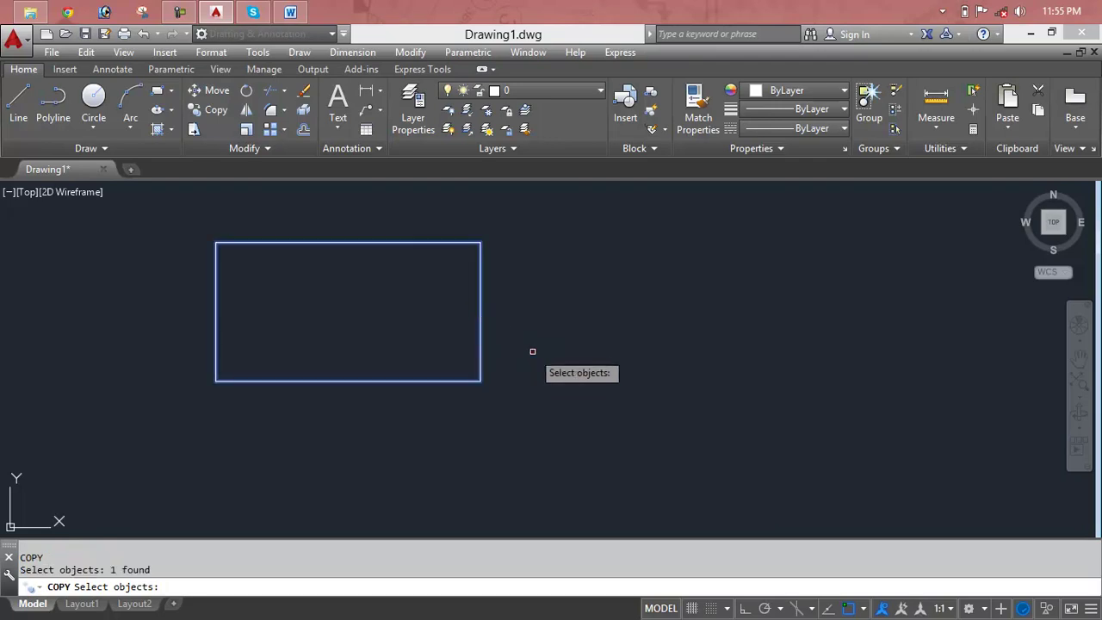
key("Return")
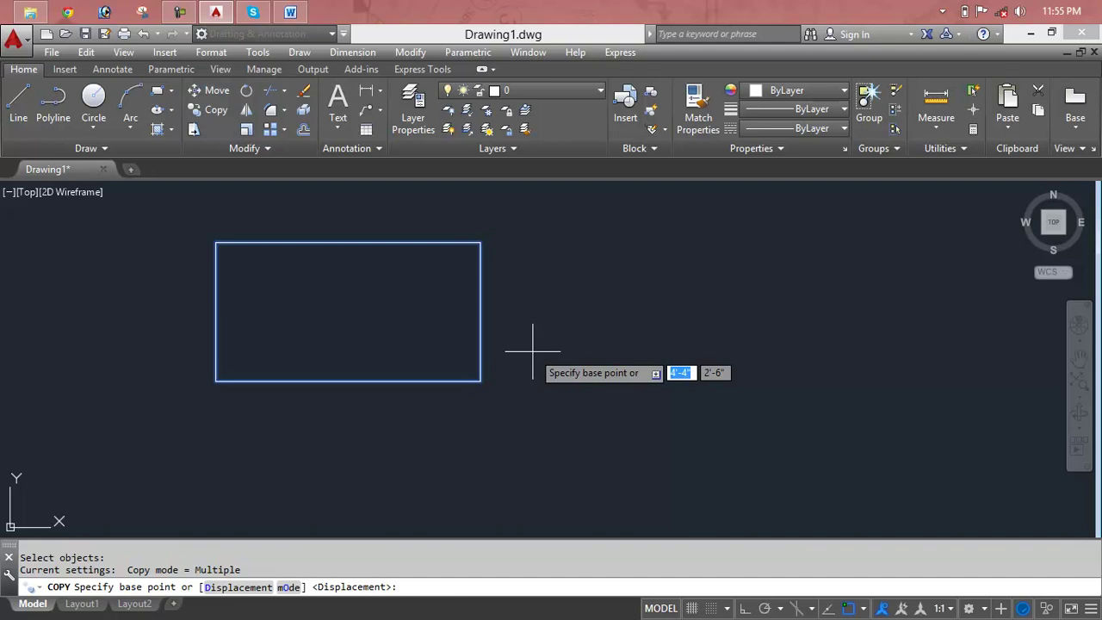
left_click(479, 379)
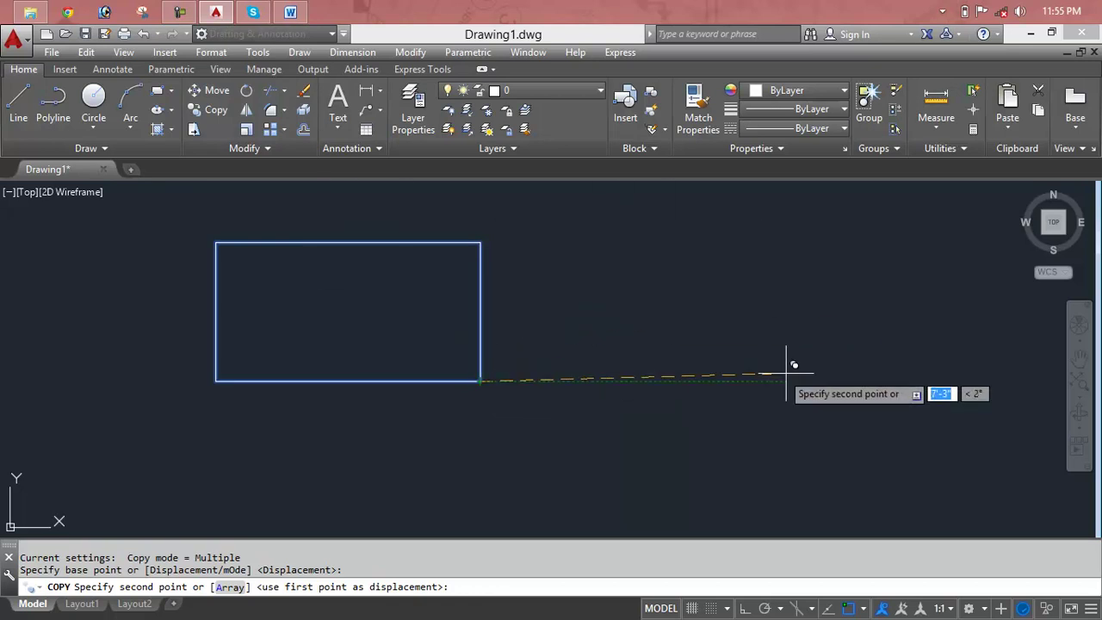
left_click(883, 379)
mouse_move(750, 381)
middle_mouse_down()
mouse_move(717, 345)
mouse_move(691, 259)
middle_mouse_up()
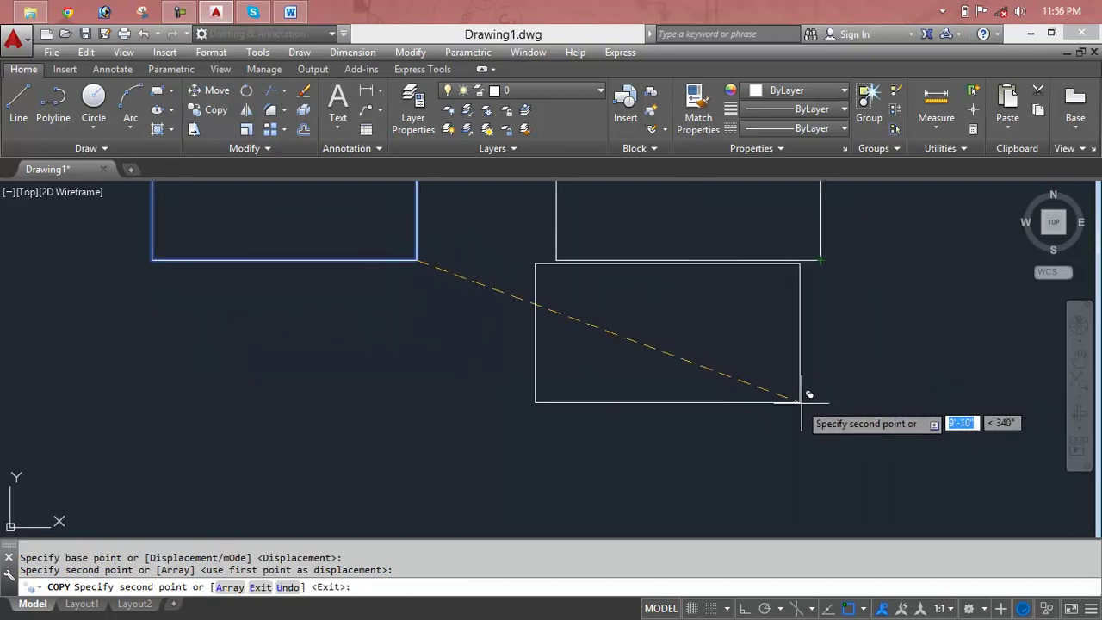
left_click(838, 457)
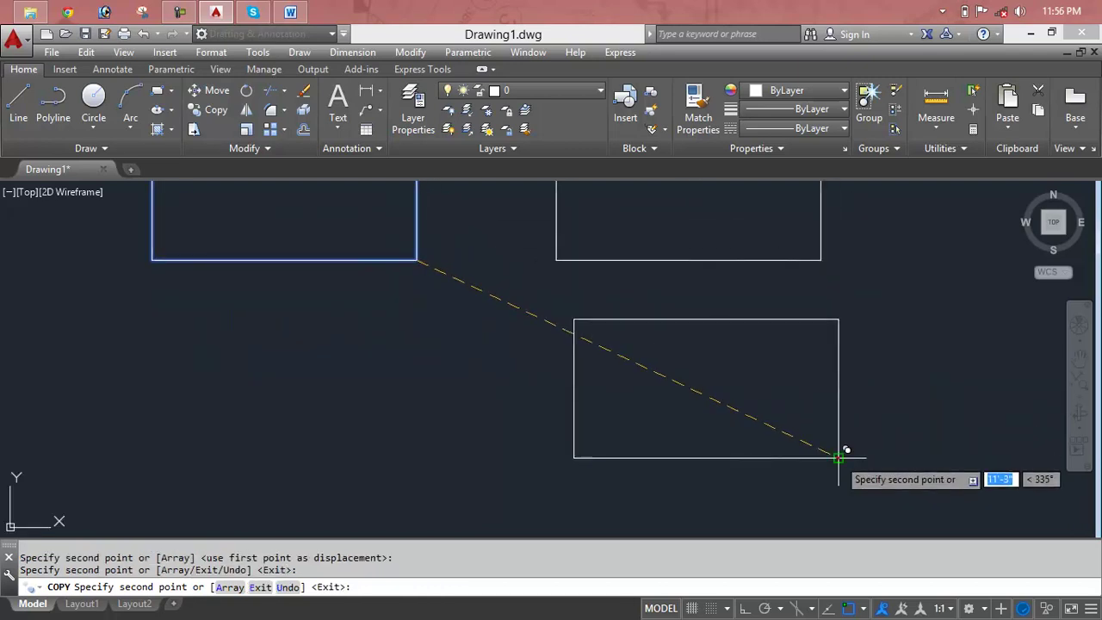
Step: Place further copies below, right and left of the original, then end copying
left_click(416, 457)
middle_click_drag(806, 472, 556, 318)
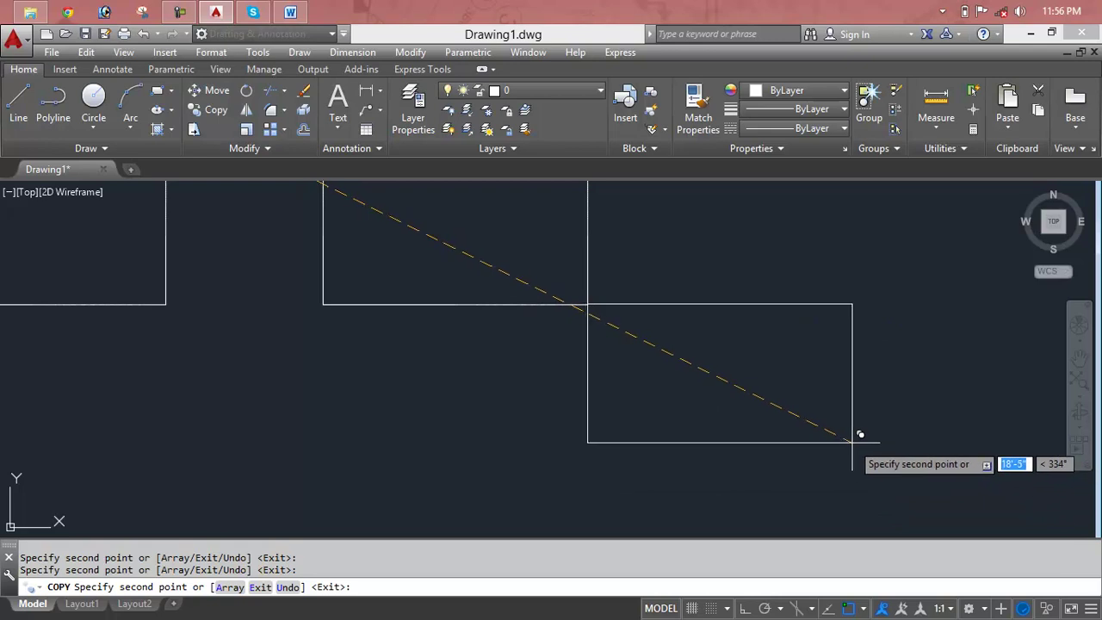
left_click(852, 442)
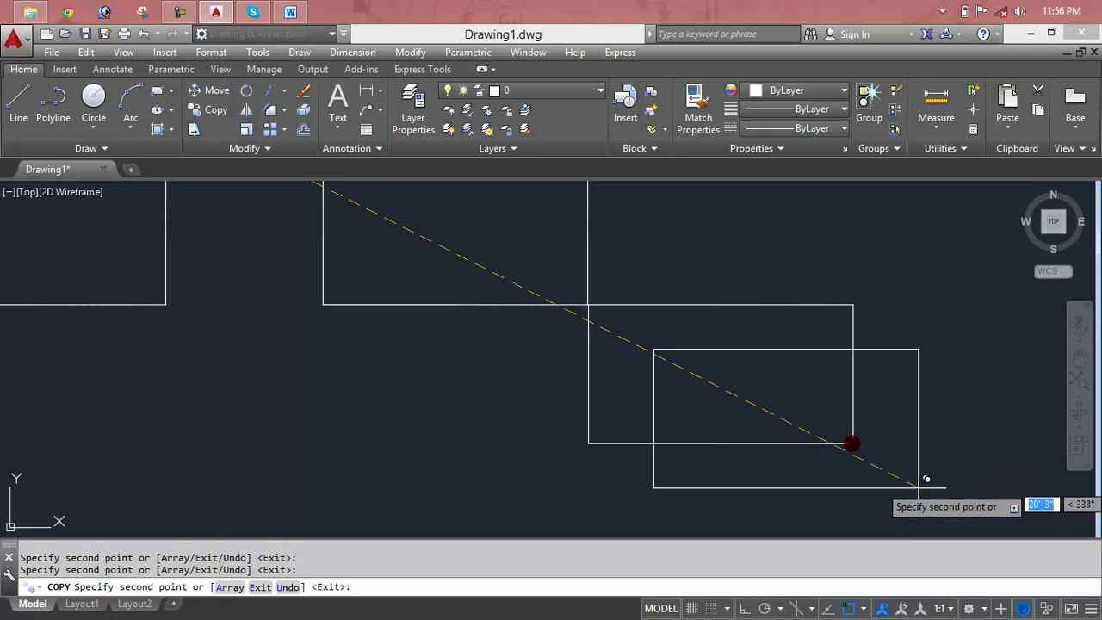
left_click(324, 443)
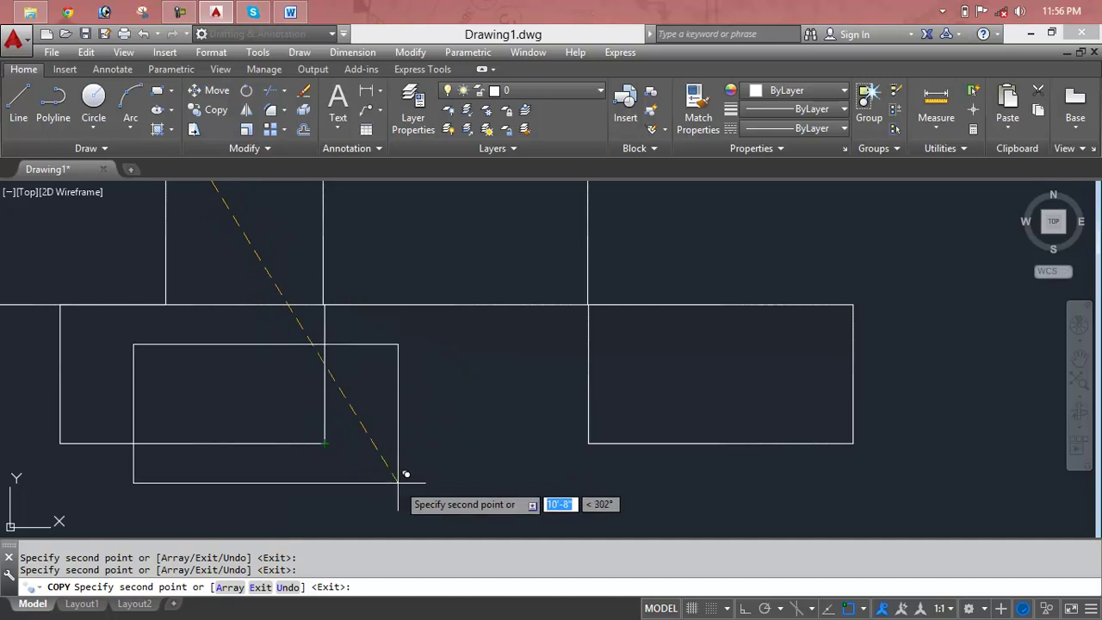
key("Escape")
key("Escape")
key("Escape")
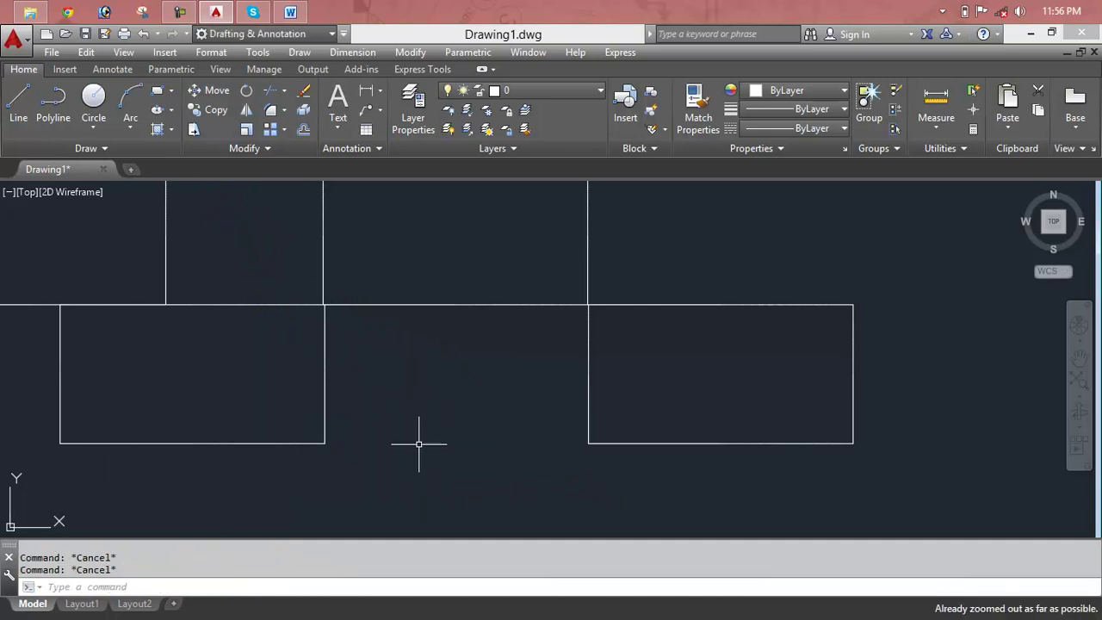
middle_click_drag(418, 444, 686, 487)
middle_click_drag(649, 427, 515, 422)
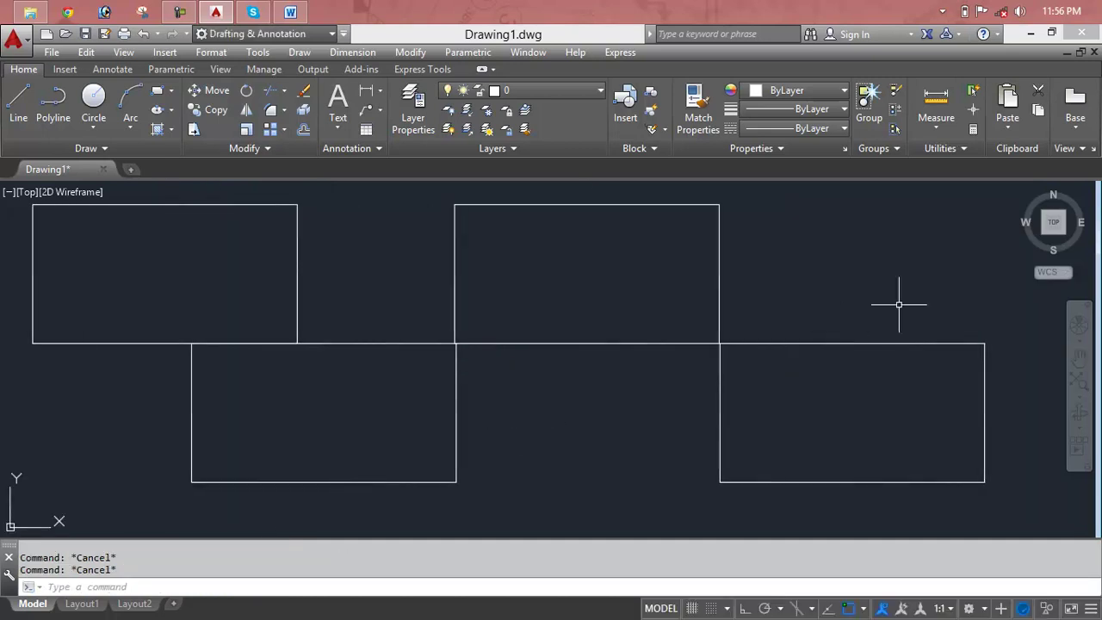
Step: Erase all the staggered rectangles with a right-to-left crossing selection
left_click(880, 221)
left_click(284, 482)
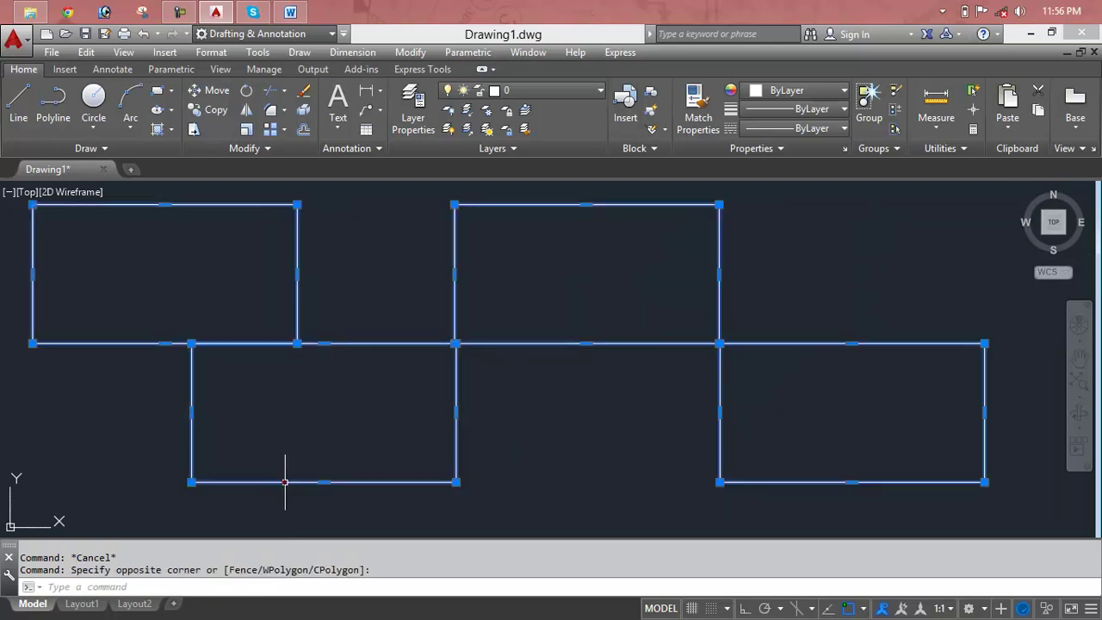
key("Delete")
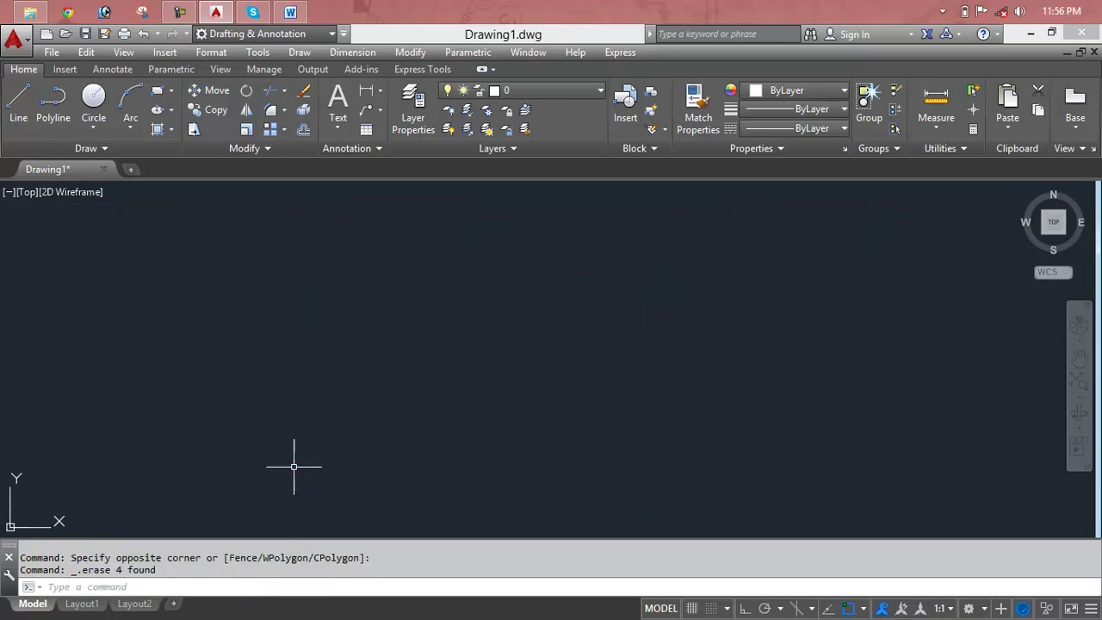
key("Escape")
key("Escape")
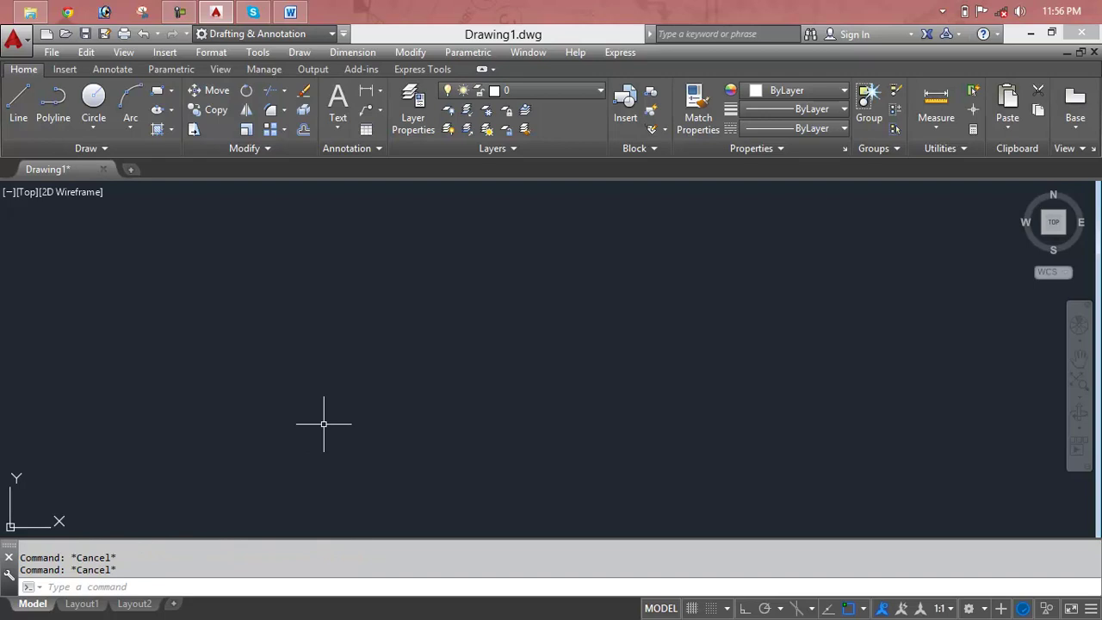
Step: Draw one new rectangle in the cleared drawing with REC
type("re")
key("Return")
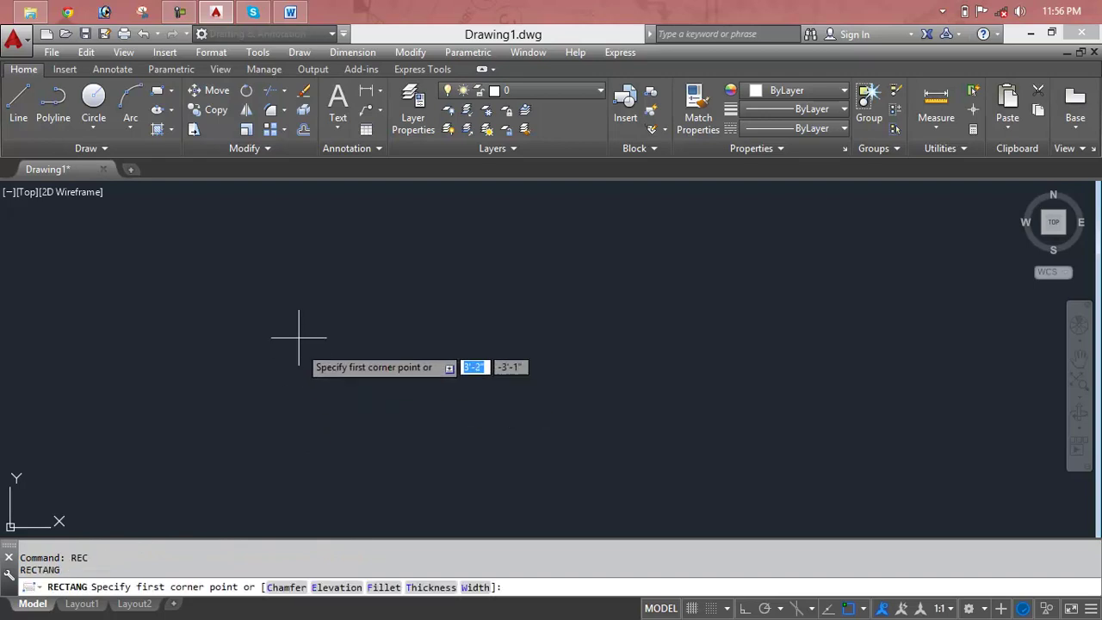
left_click(251, 261)
left_click(513, 414)
key("Escape")
key("Escape")
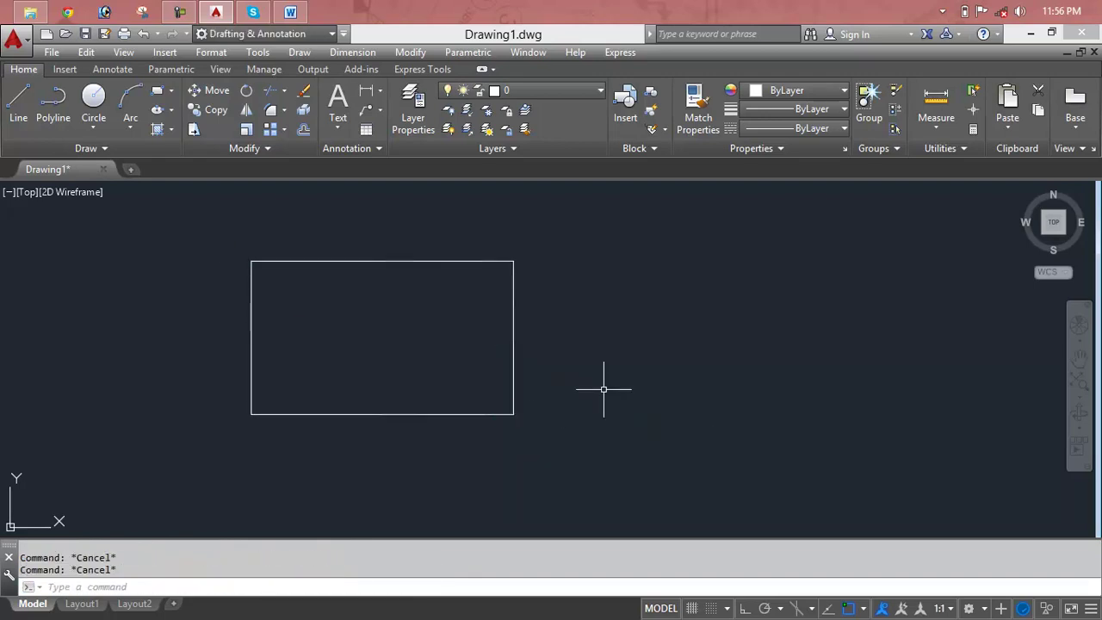
type("co")
key("Return")
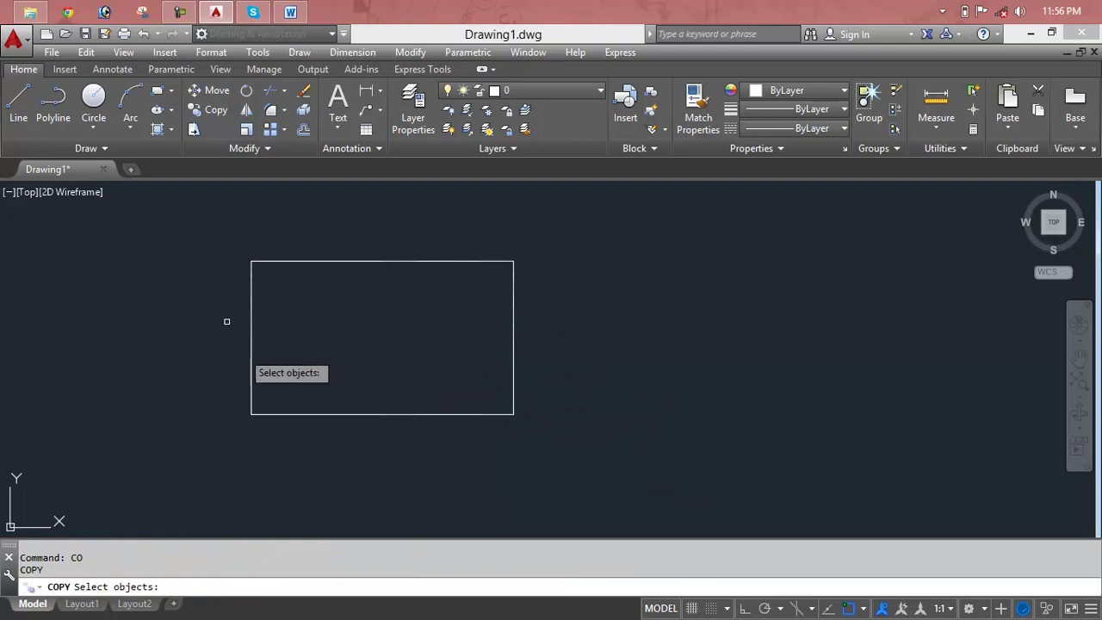
Step: Copy the rectangle from its right-edge midpoint to form a row of three
left_click(326, 257)
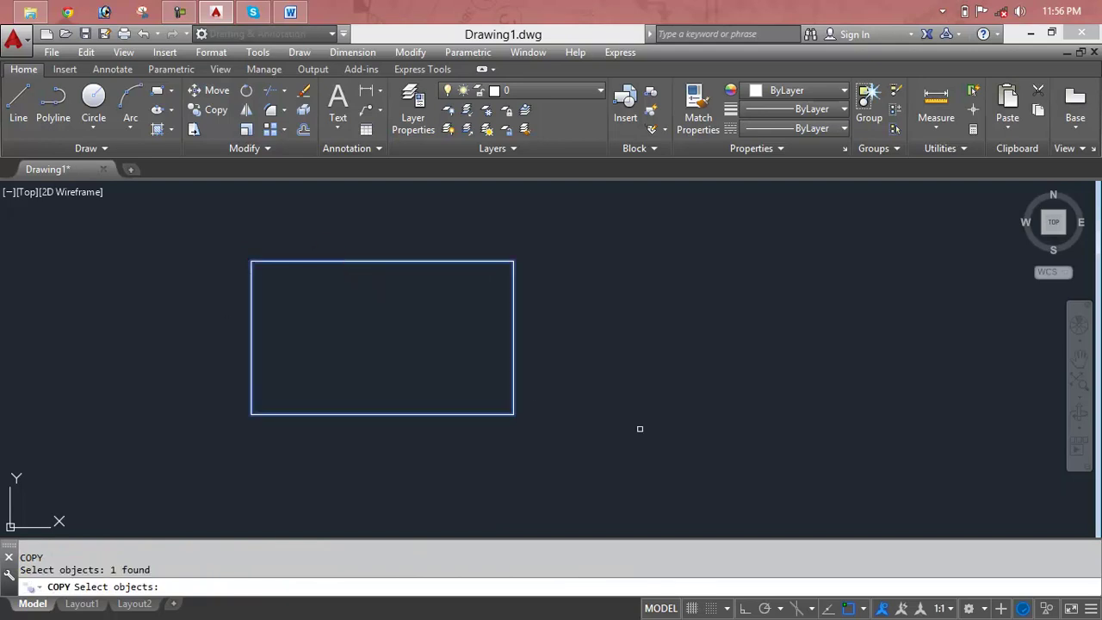
key("Return")
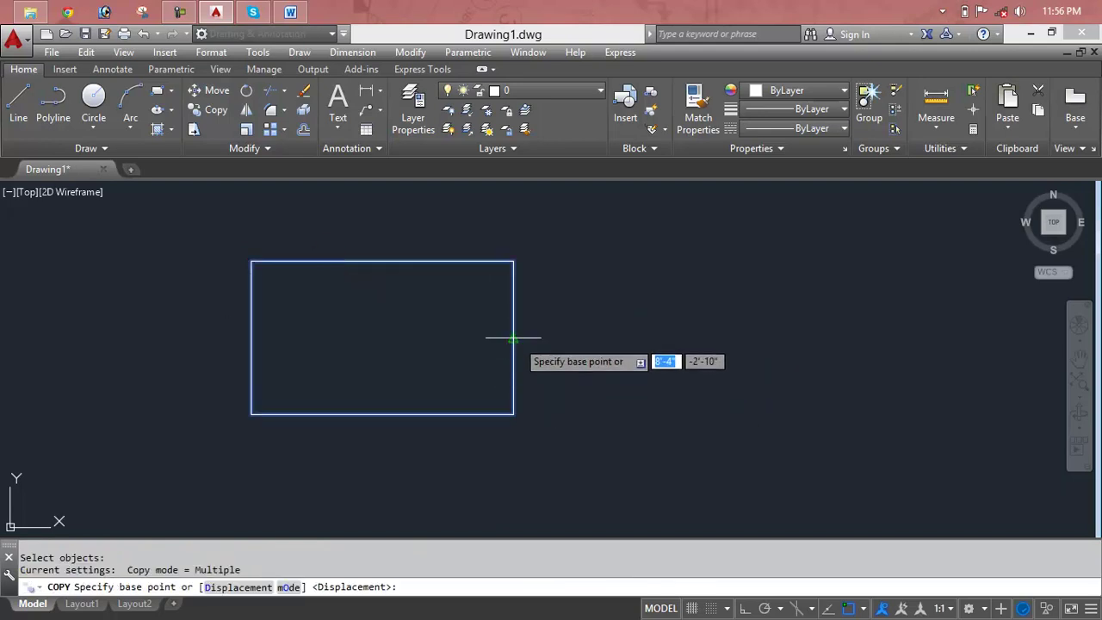
left_click(514, 337)
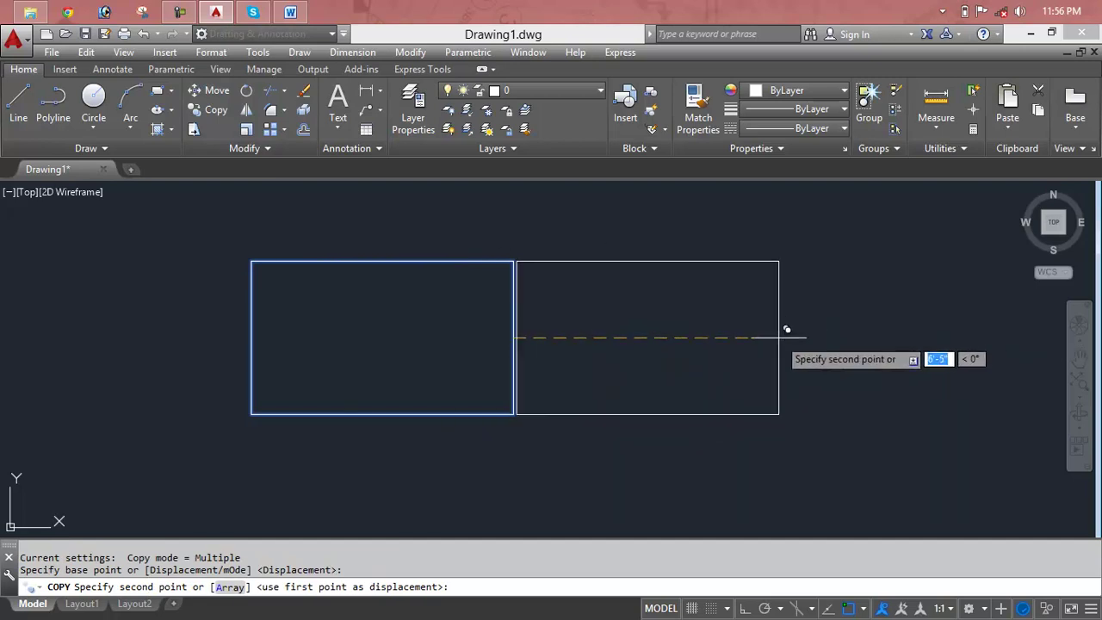
left_click(785, 328)
middle_click_drag(879, 327, 625, 350)
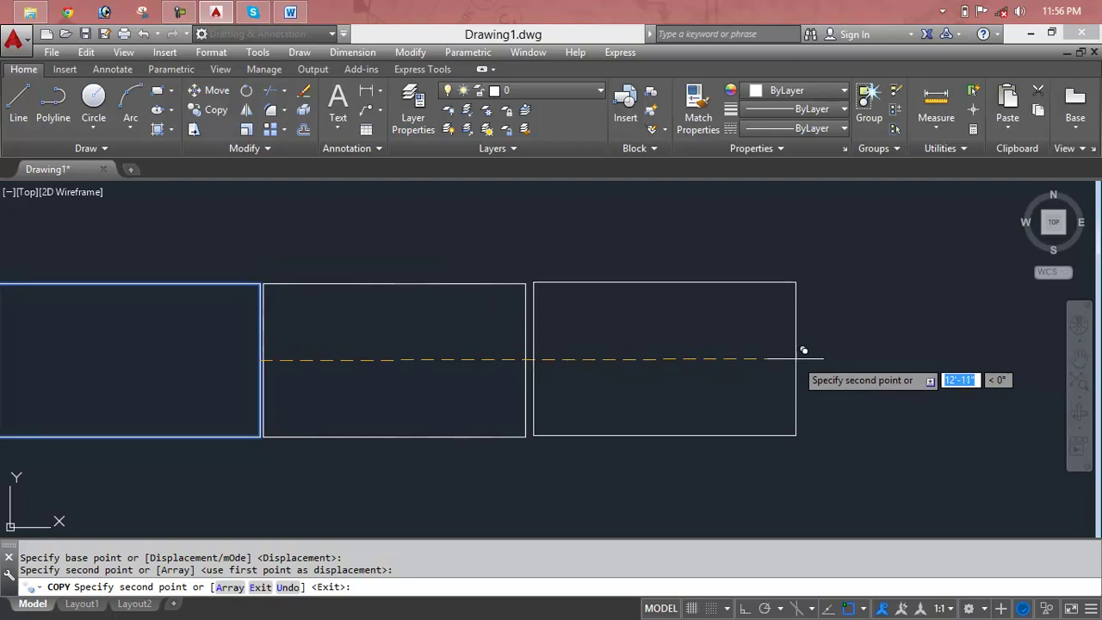
left_click(803, 350)
middle_click_drag(867, 348, 792, 286)
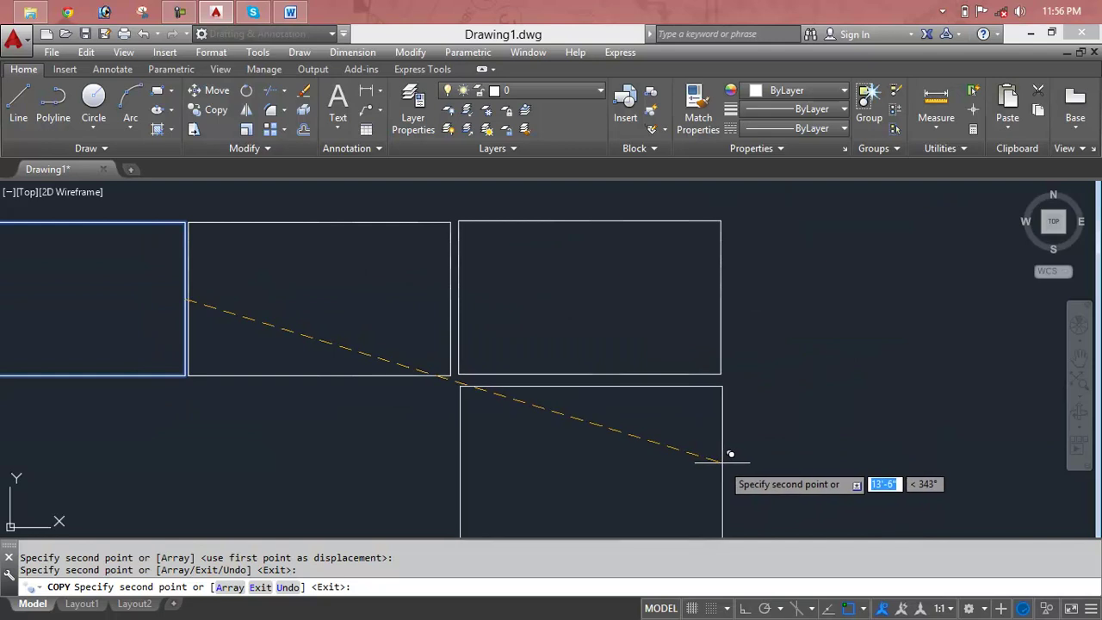
Step: Place copies in a second row below, dismiss the help notices, and end copying
left_click(729, 454)
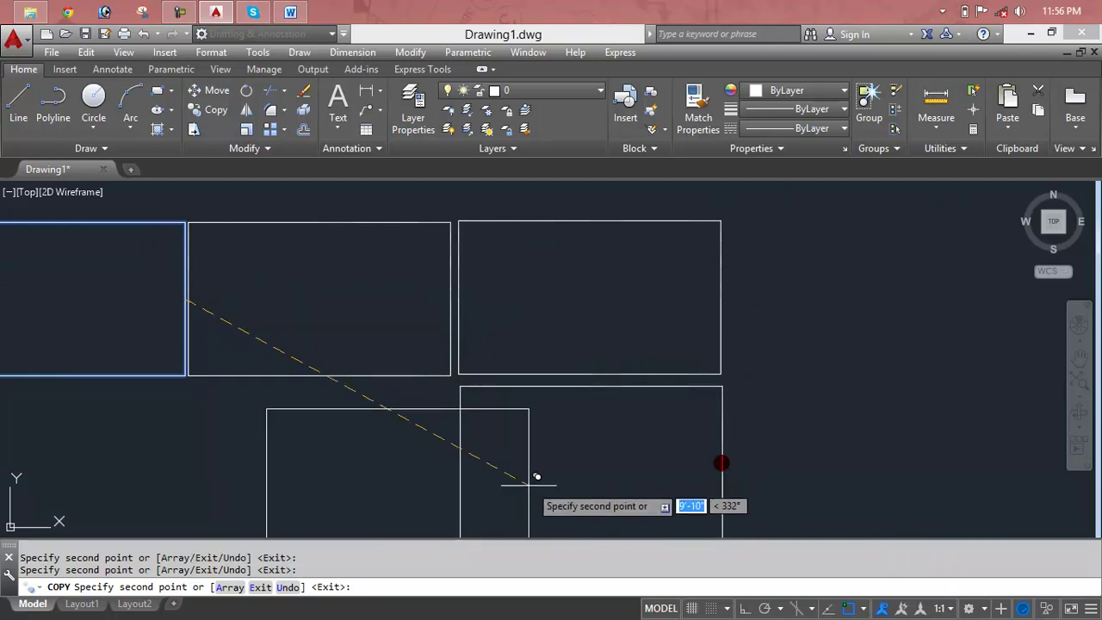
left_click(452, 457)
middle_click_drag(452, 457, 741, 374)
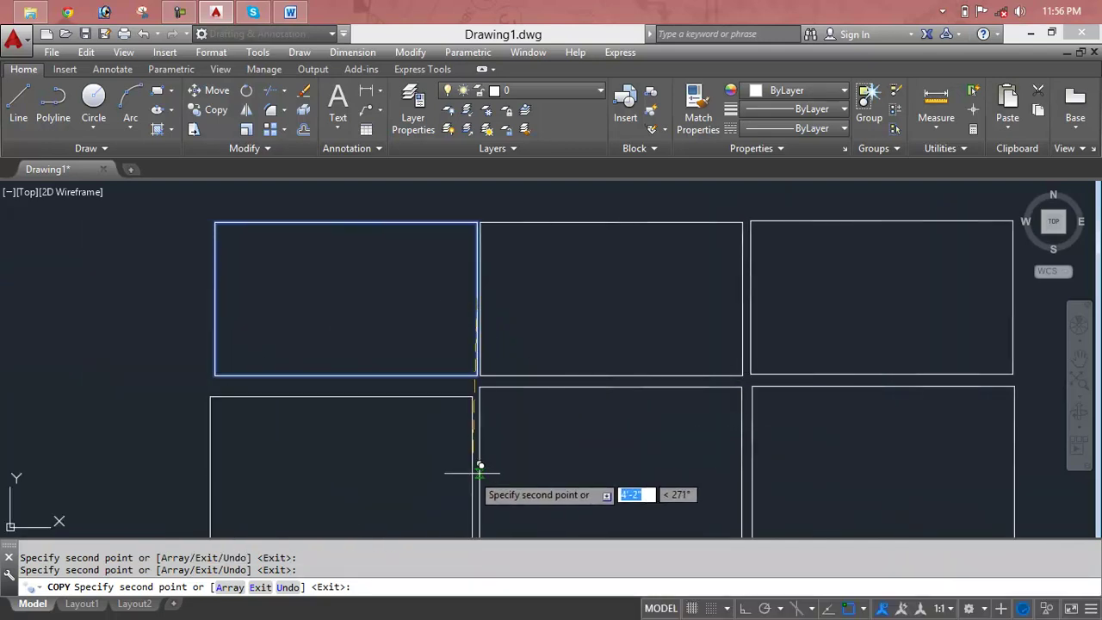
type("11")
key("F1")
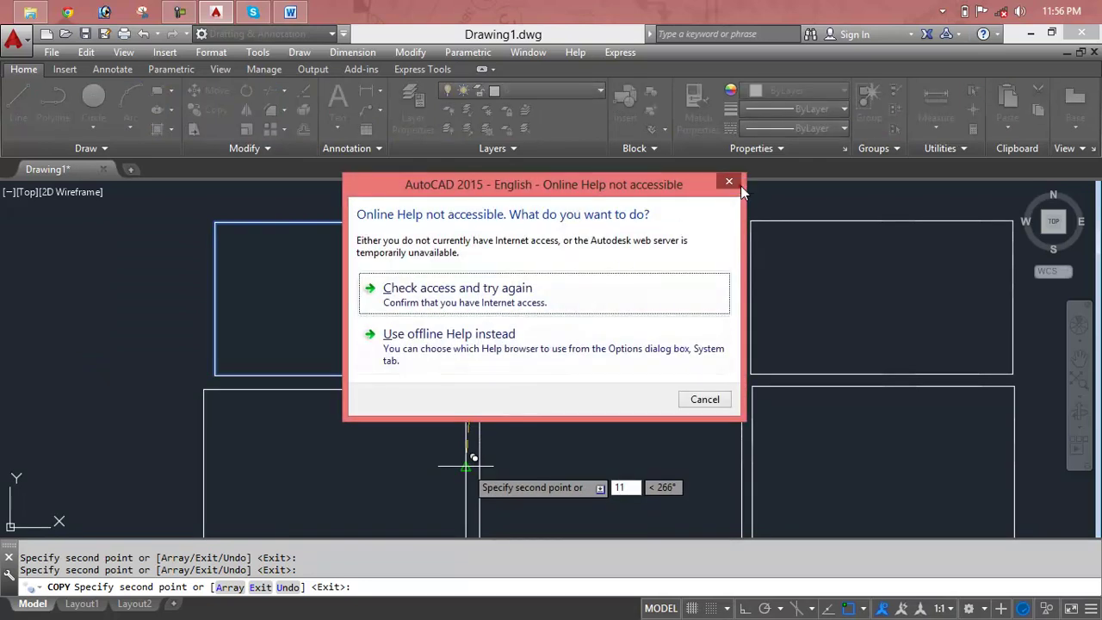
left_click(728, 181)
key("F1")
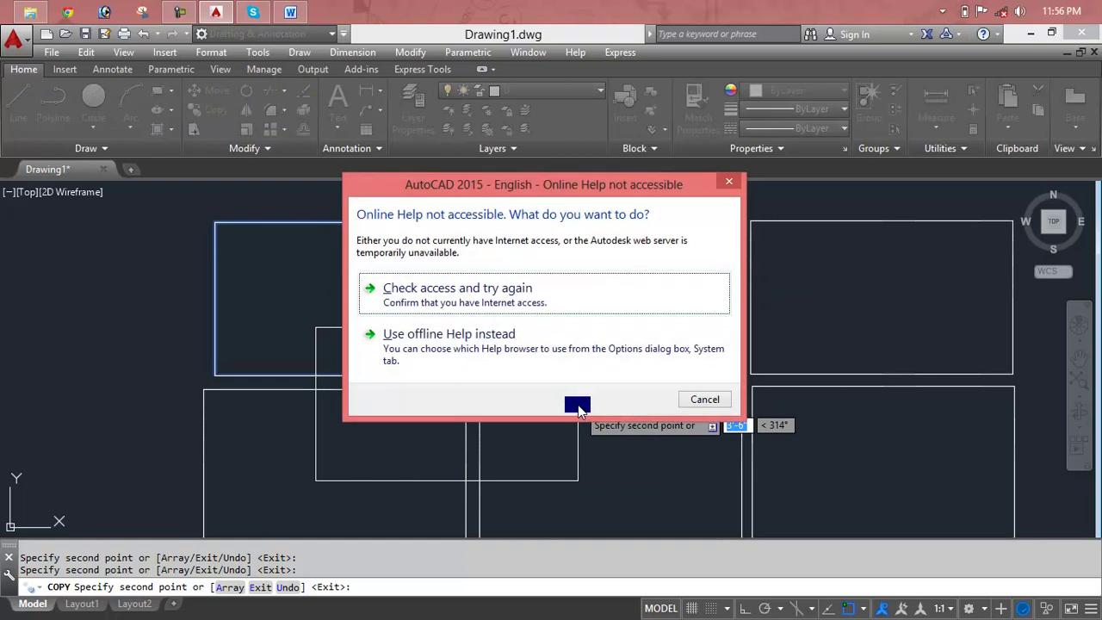
left_click(727, 184)
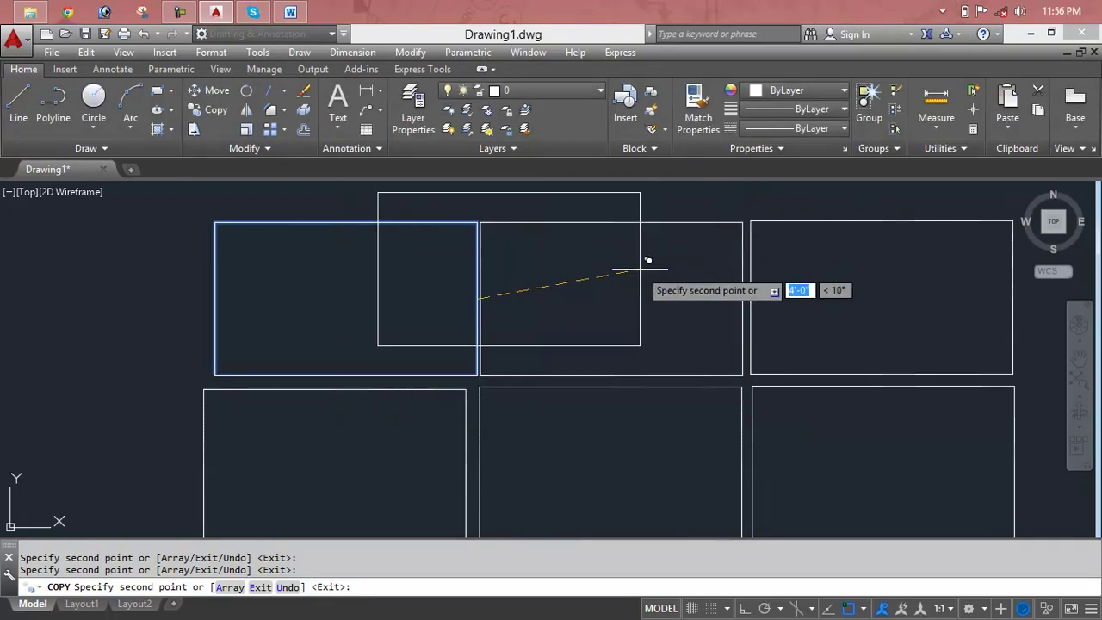
key("Escape")
scroll(583, 307, "down", 2)
middle_click_drag(583, 307, 543, 286)
key("Escape")
key("Escape")
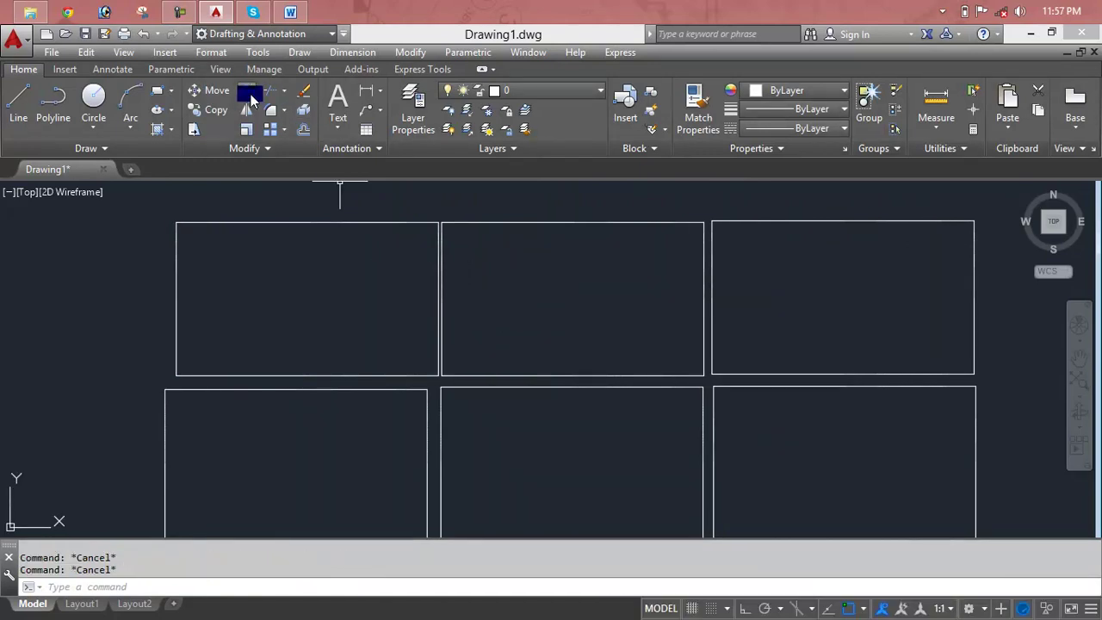
Step: Zoom All and erase the two stray upper rectangles with a selection window
left_click(210, 115)
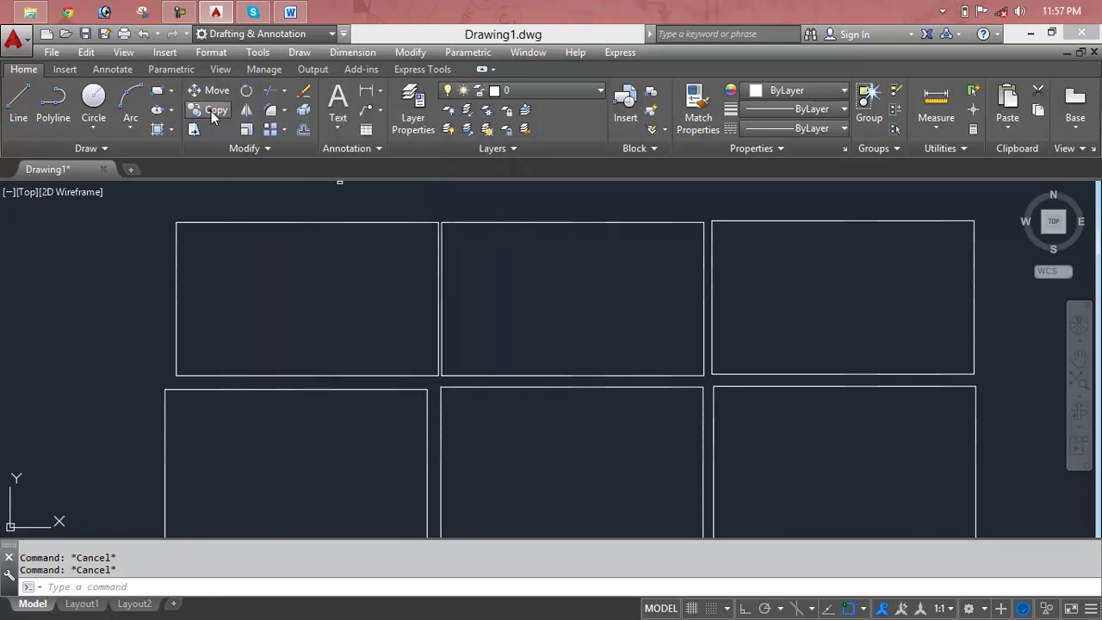
scroll(198, 238, "down", 1)
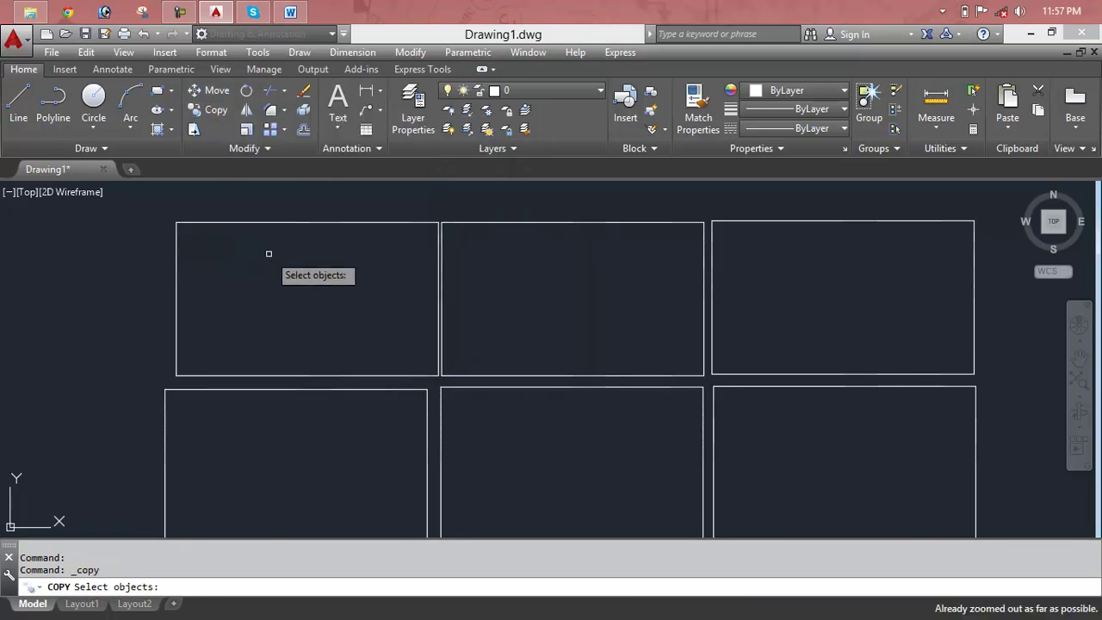
key("Escape")
key("Escape")
key("Escape")
type("z")
key("Return")
type("a")
key("Return")
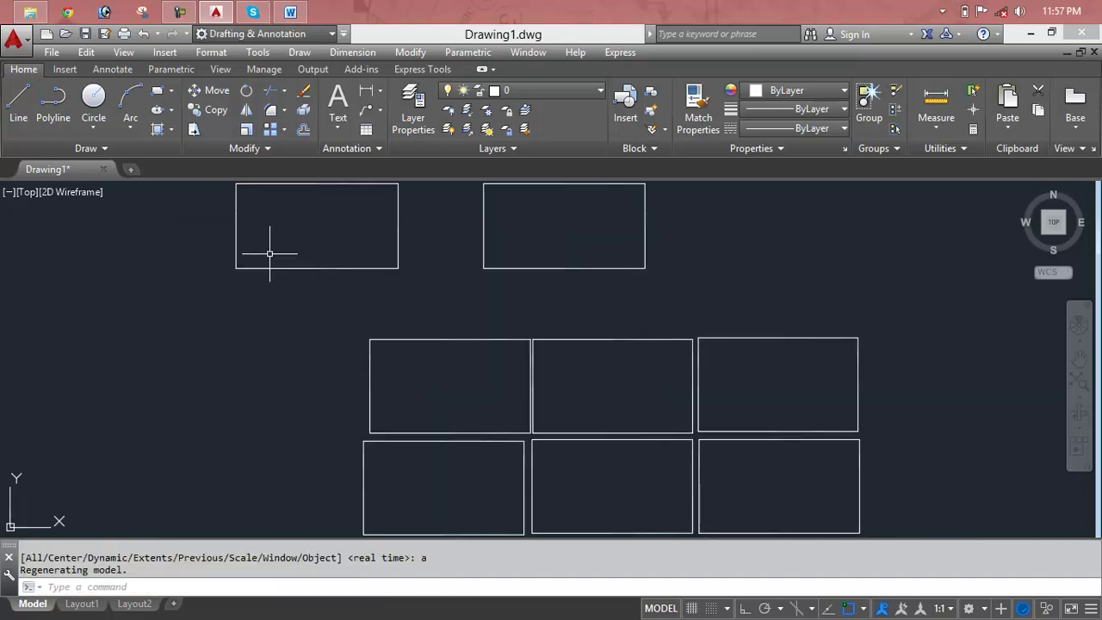
scroll(676, 426, "down", 3)
left_click(706, 319)
left_click(524, 366)
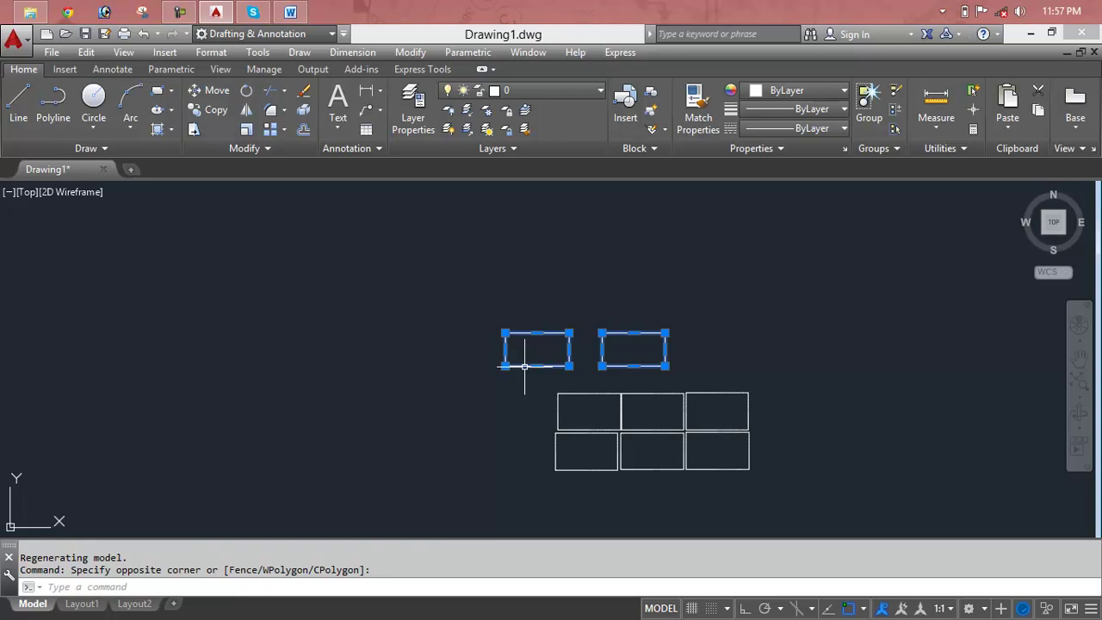
key("Delete")
middle_click_drag(684, 369, 615, 307)
key("Escape")
key("Escape")
Step: Lasso the six-rectangle grid and copy it to the left, upper right and upper left
type("c")
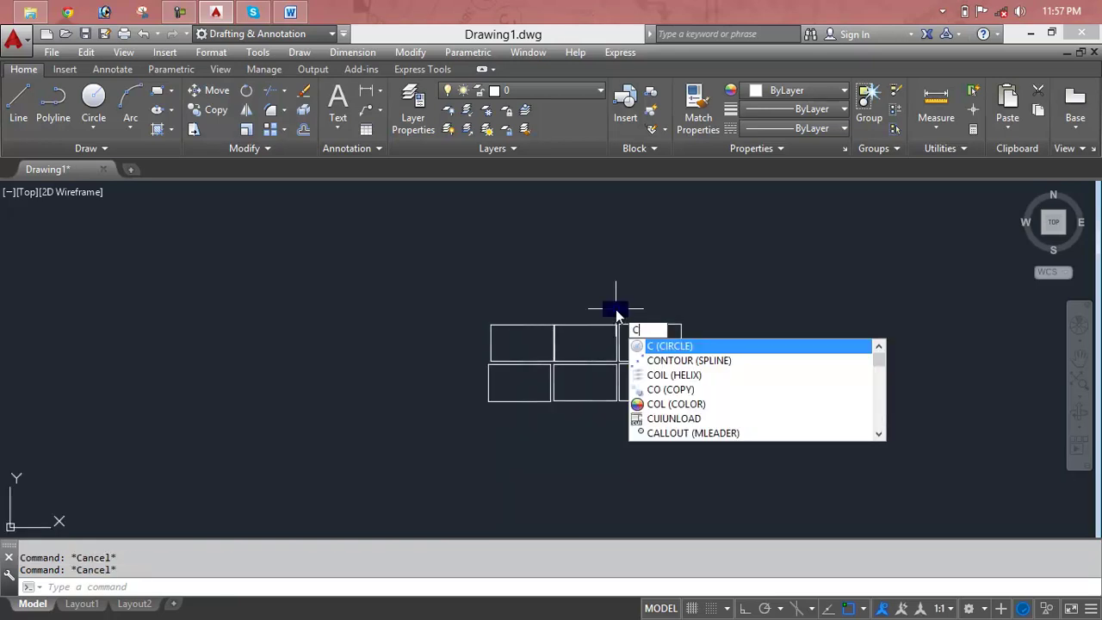
key("Escape")
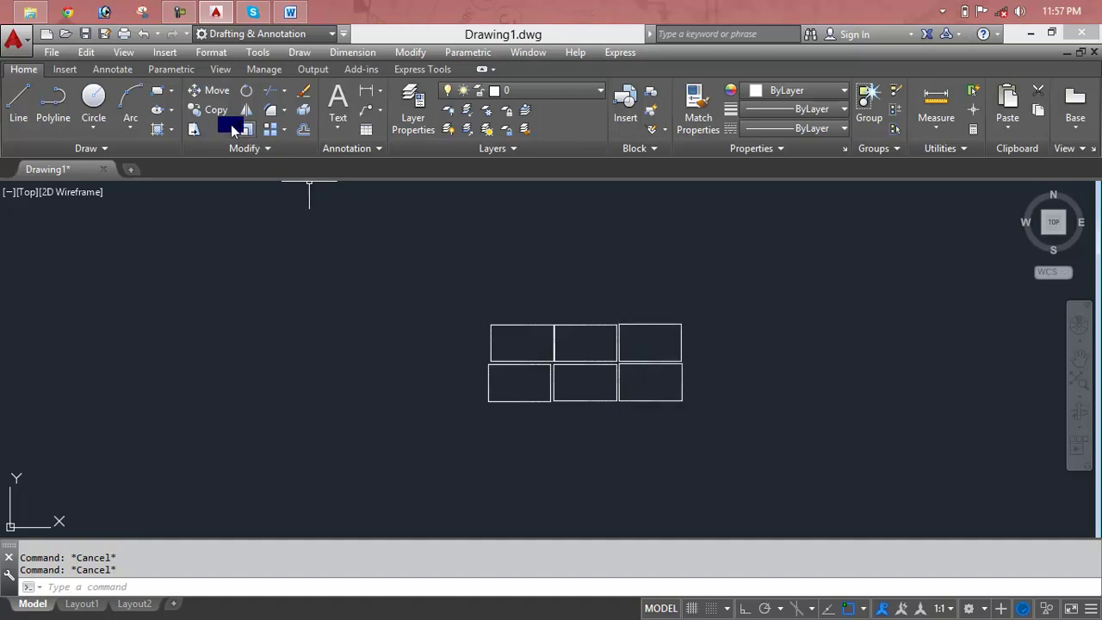
left_click(219, 110)
mouse_move(745, 248)
left_mouse_down()
mouse_move(378, 445)
mouse_move(371, 326)
left_mouse_up()
key("Return")
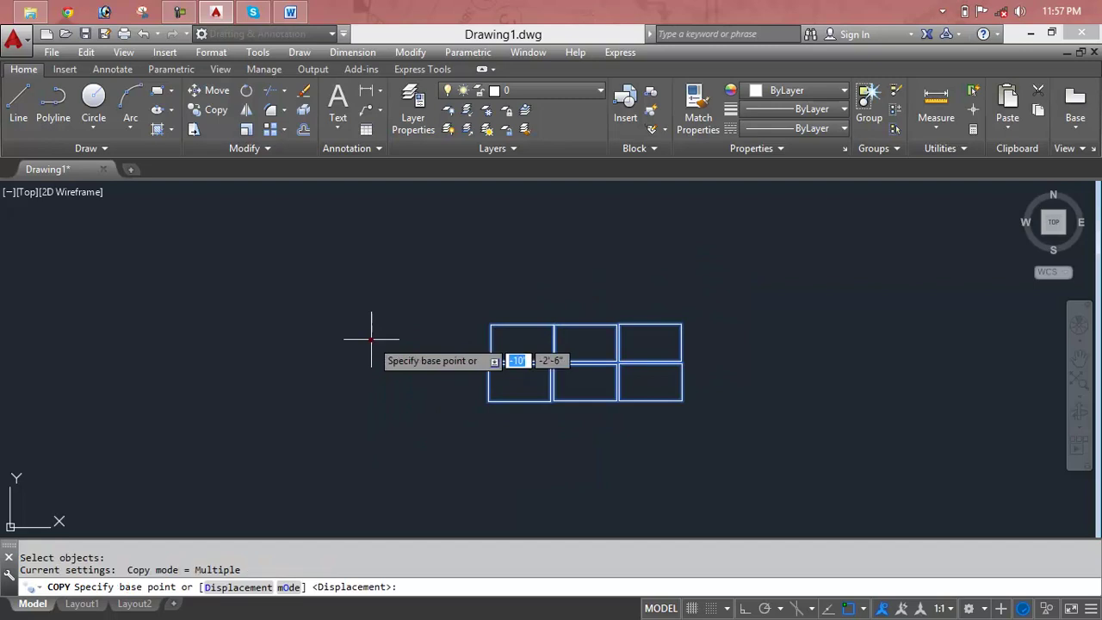
left_click(488, 326)
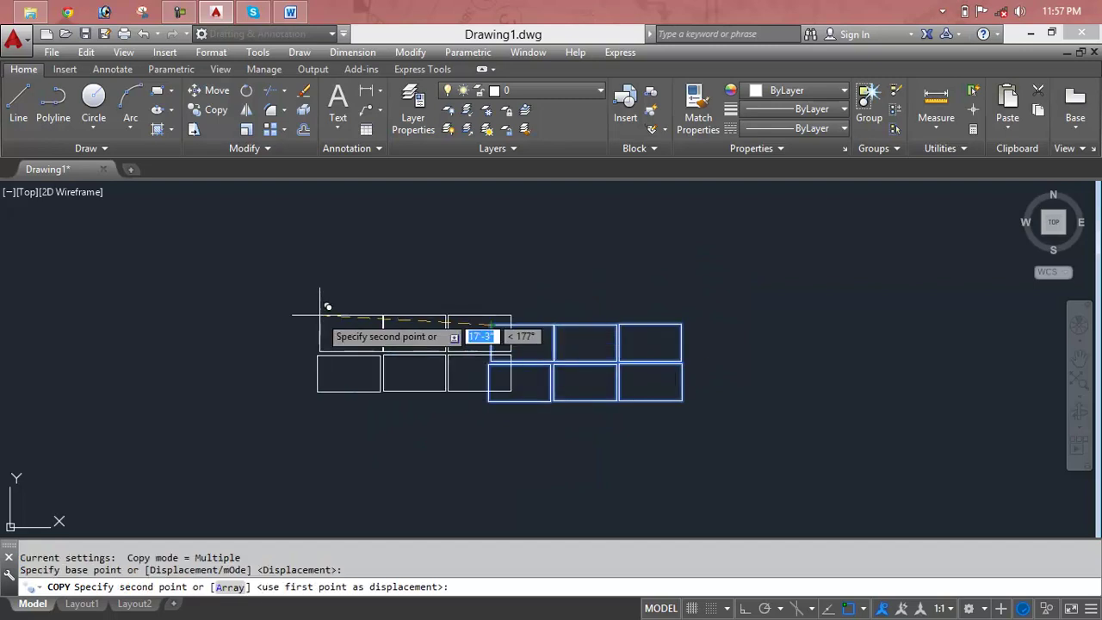
left_click(283, 315)
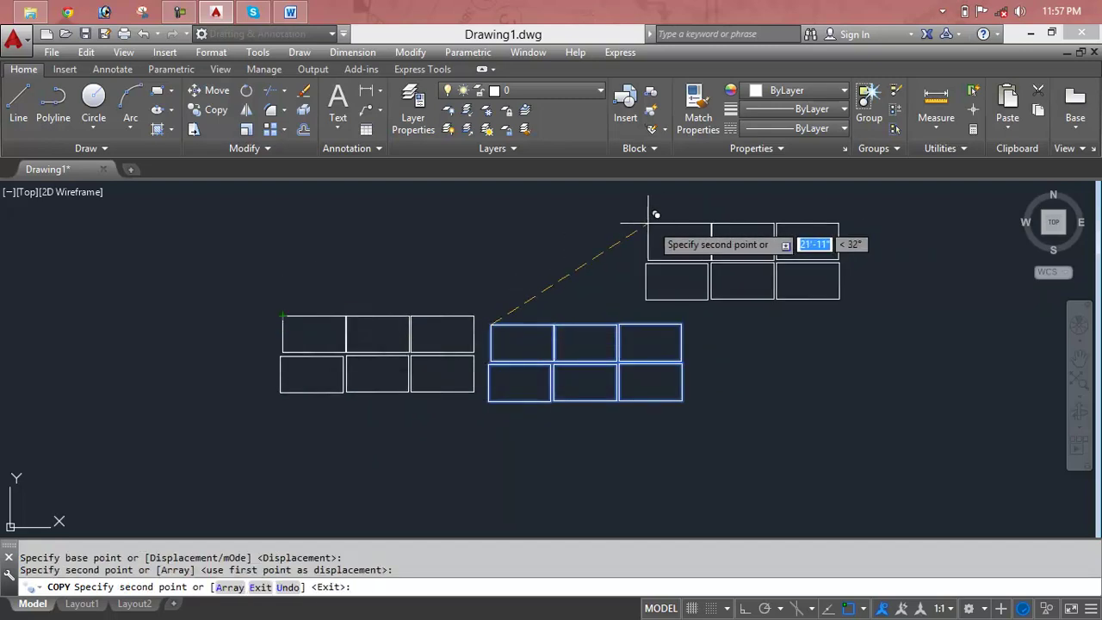
left_click(500, 236)
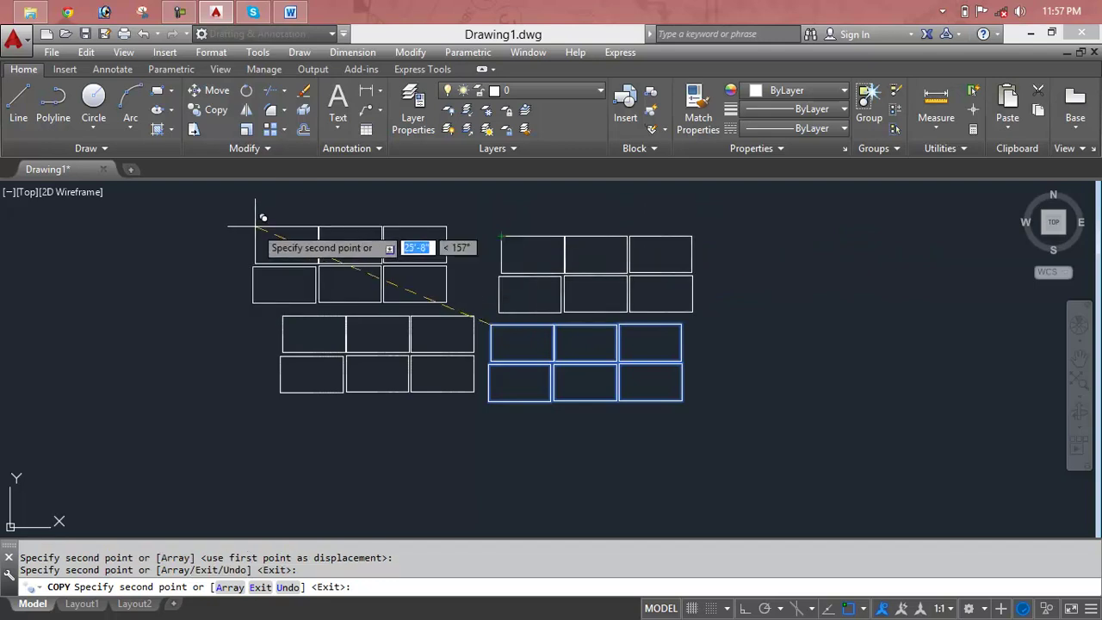
left_click(282, 225)
key("Escape")
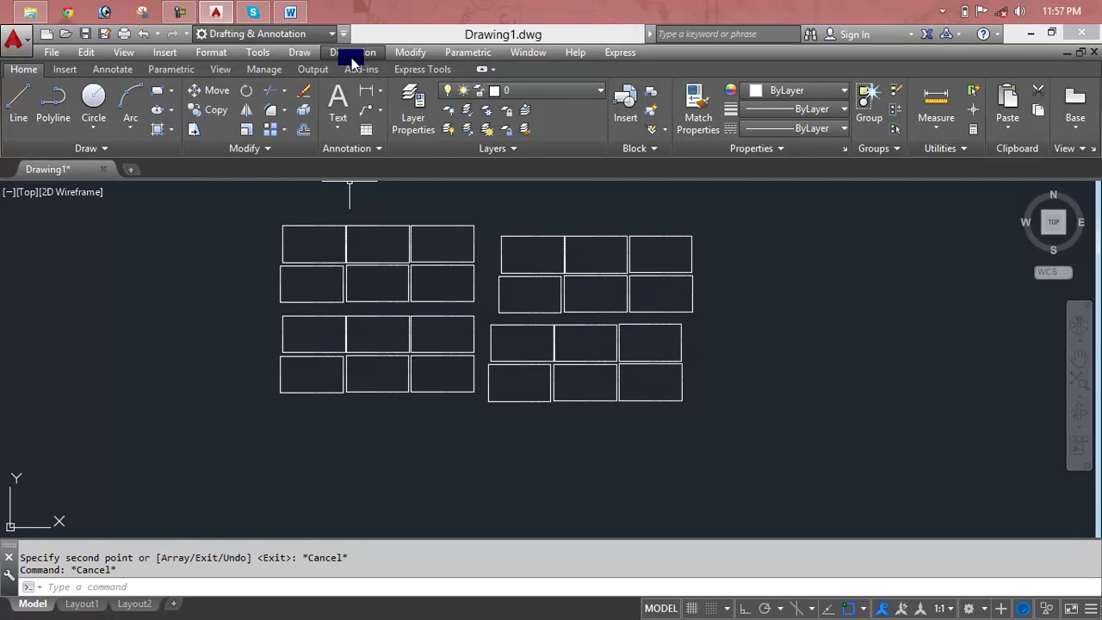
Step: Browse the Modify list and try a crossing selection over the rectangles, then cancel it
left_click(405, 51)
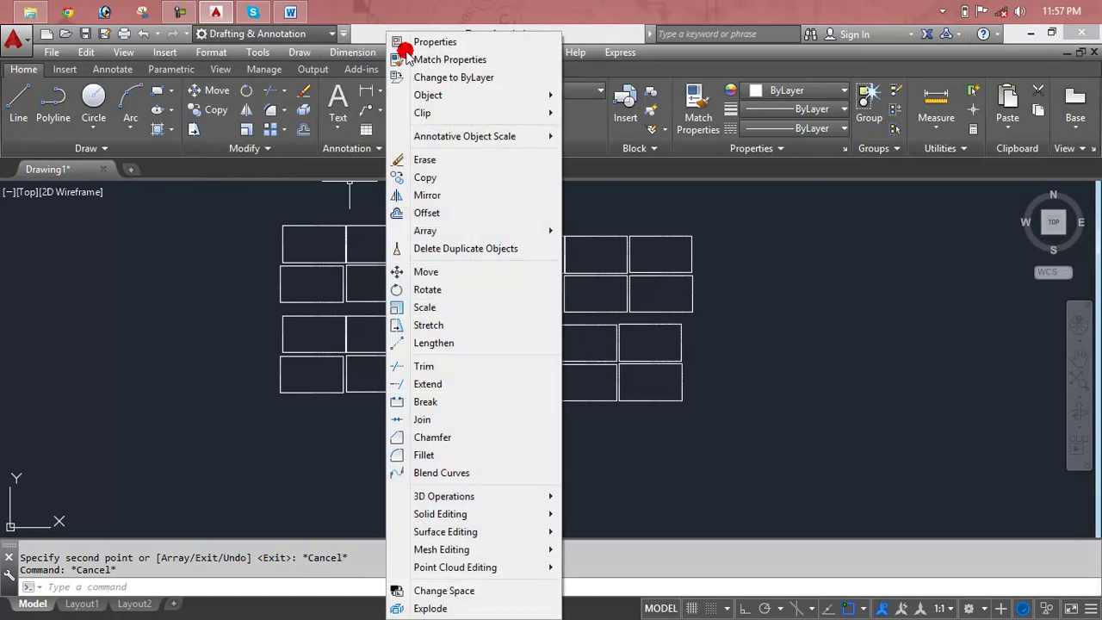
left_click(427, 180)
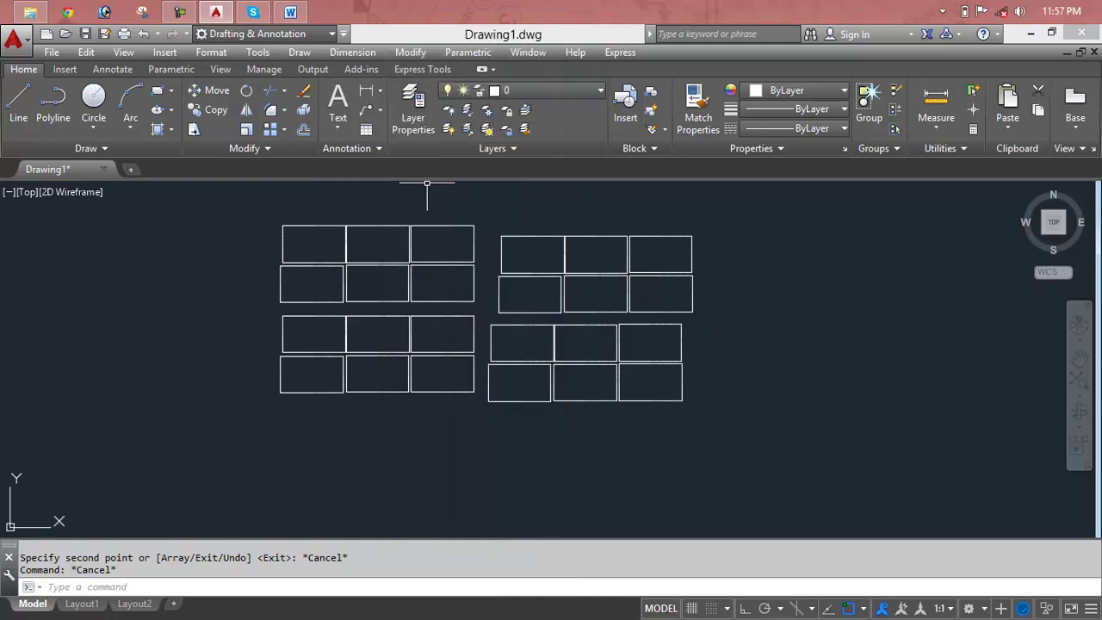
left_click(652, 246)
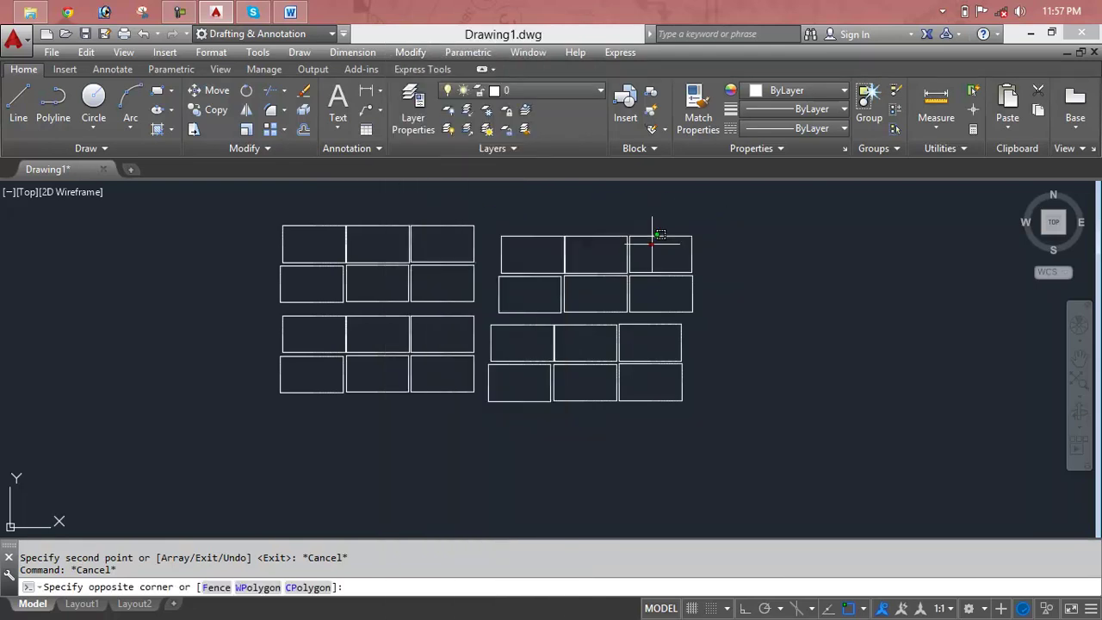
key("Escape")
left_click(750, 199)
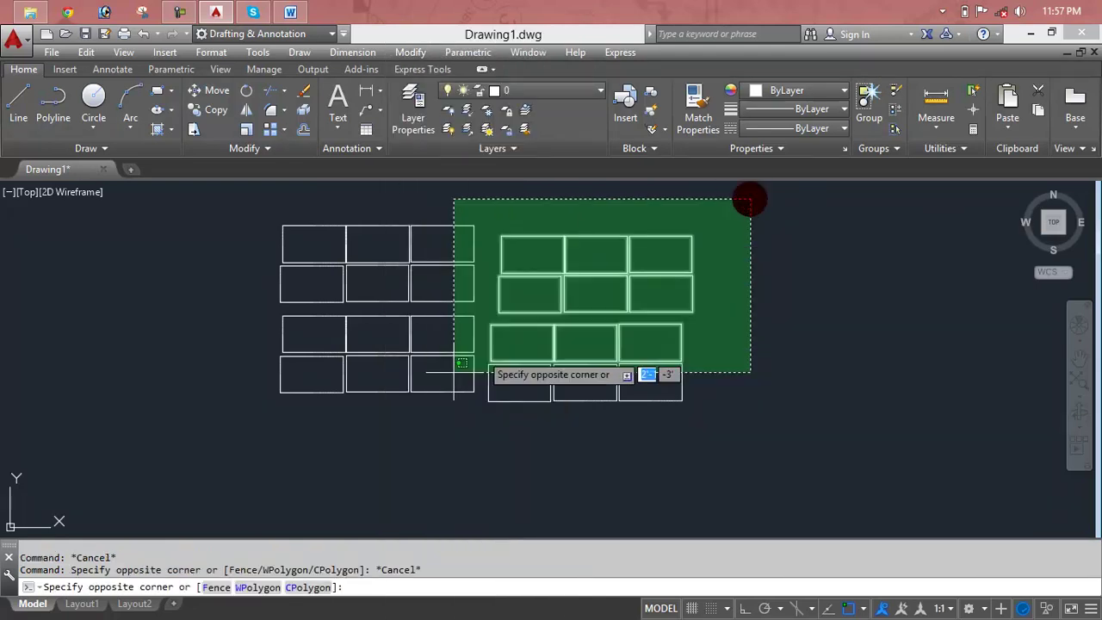
left_click(243, 452)
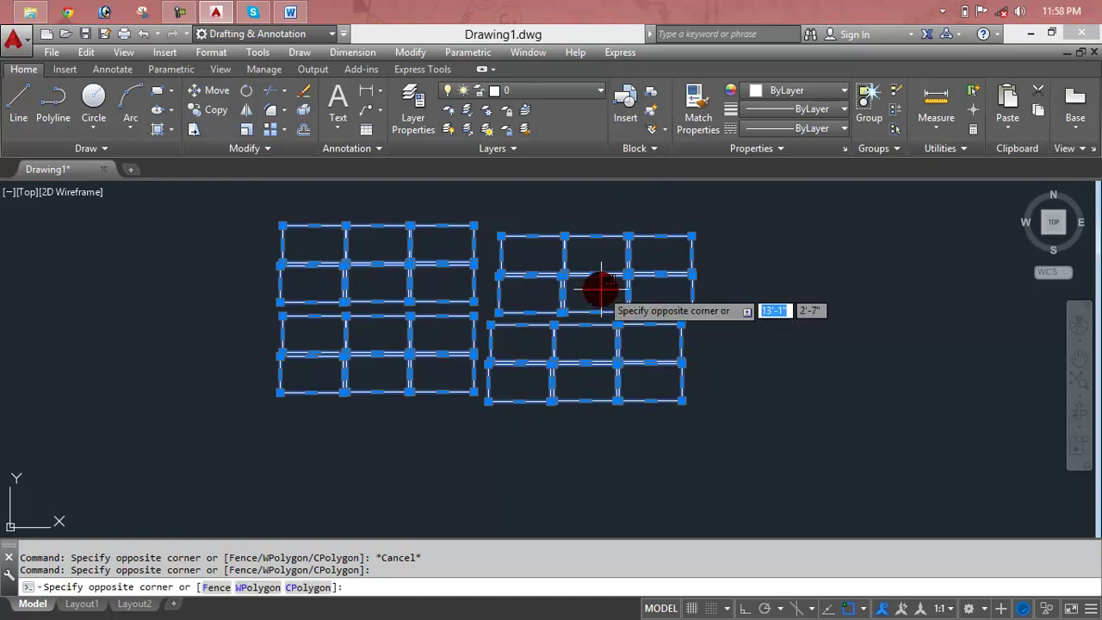
key("Escape")
key("Escape")
Step: Erase rectangles with a crossing lasso, then the remainder with a crossing window
left_click_drag(722, 219, 291, 426)
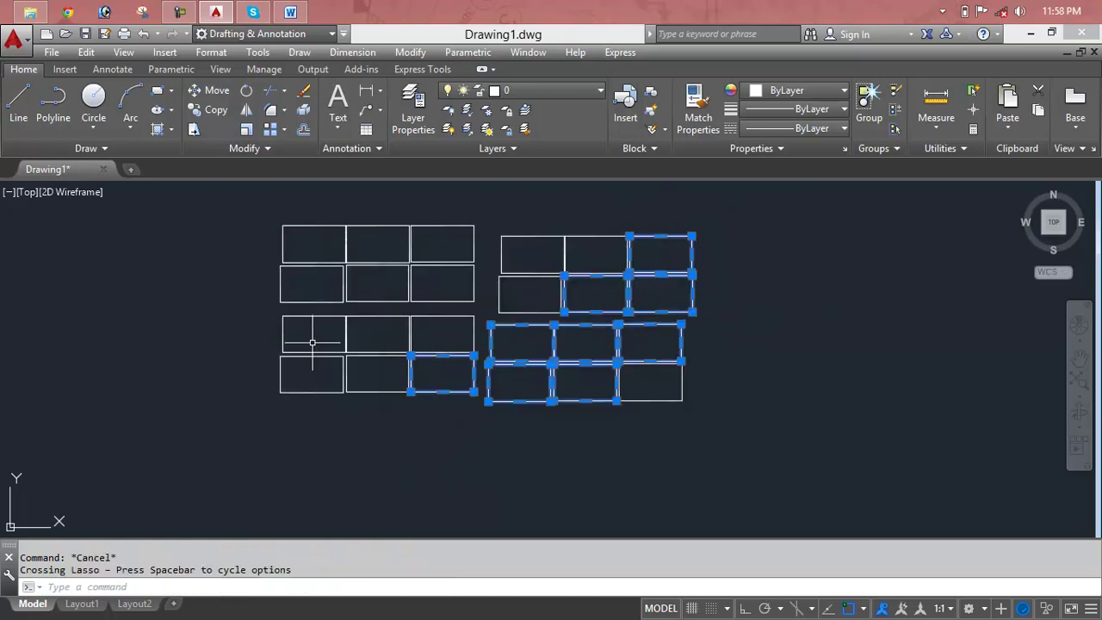
key("Delete")
left_click(791, 203)
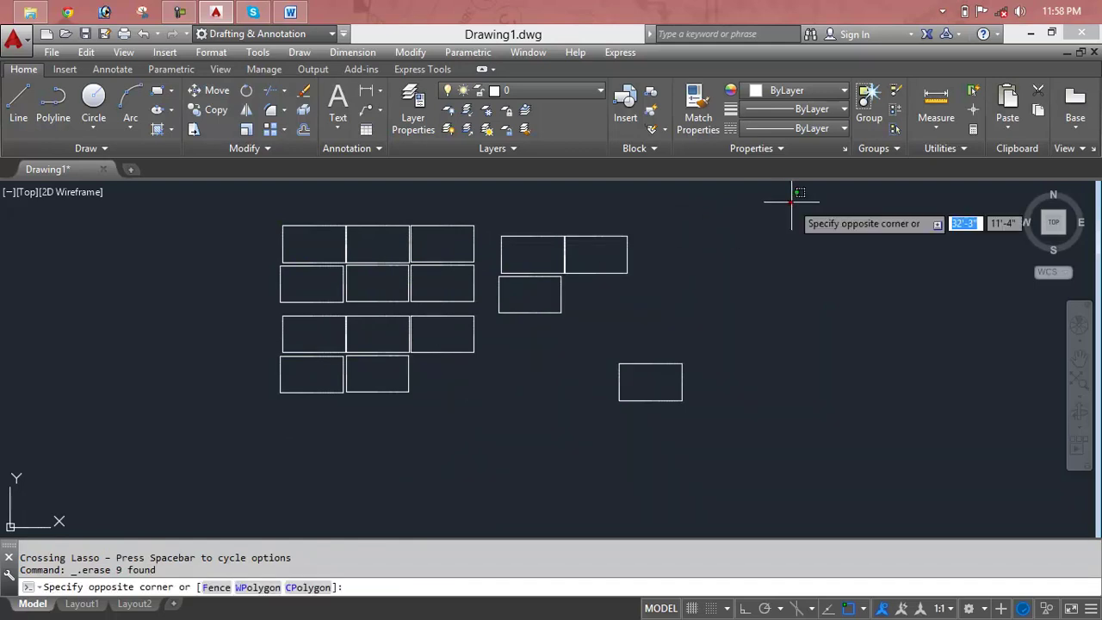
left_click(199, 449)
key("Delete")
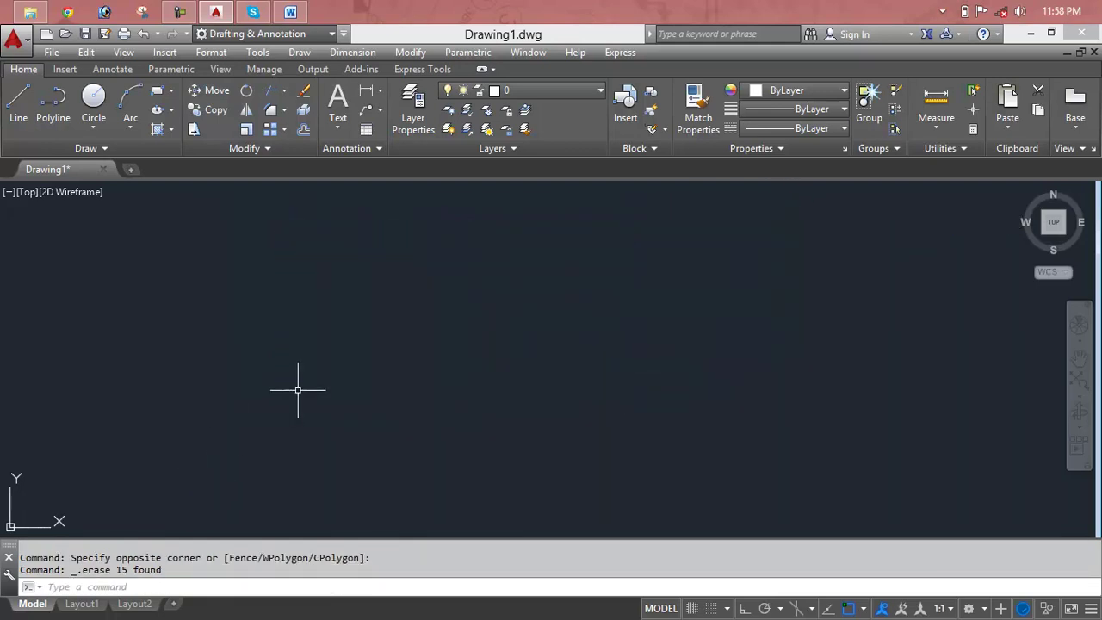
key("Escape")
key("Escape")
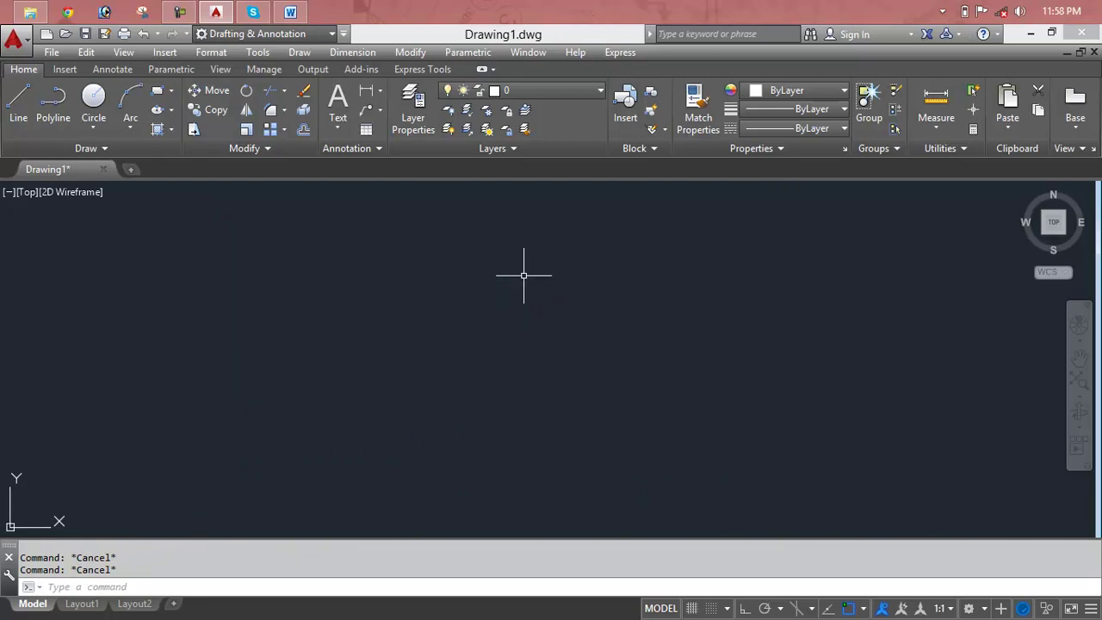
Step: Start multiline text with MT and draw the text box
type("1")
key("BackSpace")
type("mt")
key("Return")
left_click(251, 248)
left_click(666, 377)
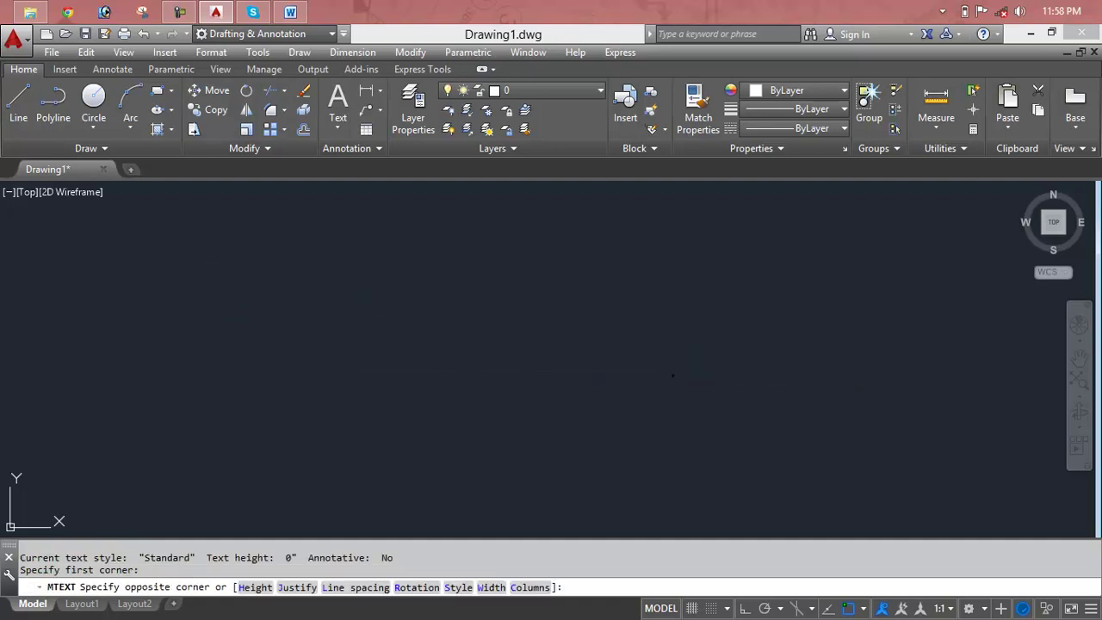
scroll(347, 250, "up", 2)
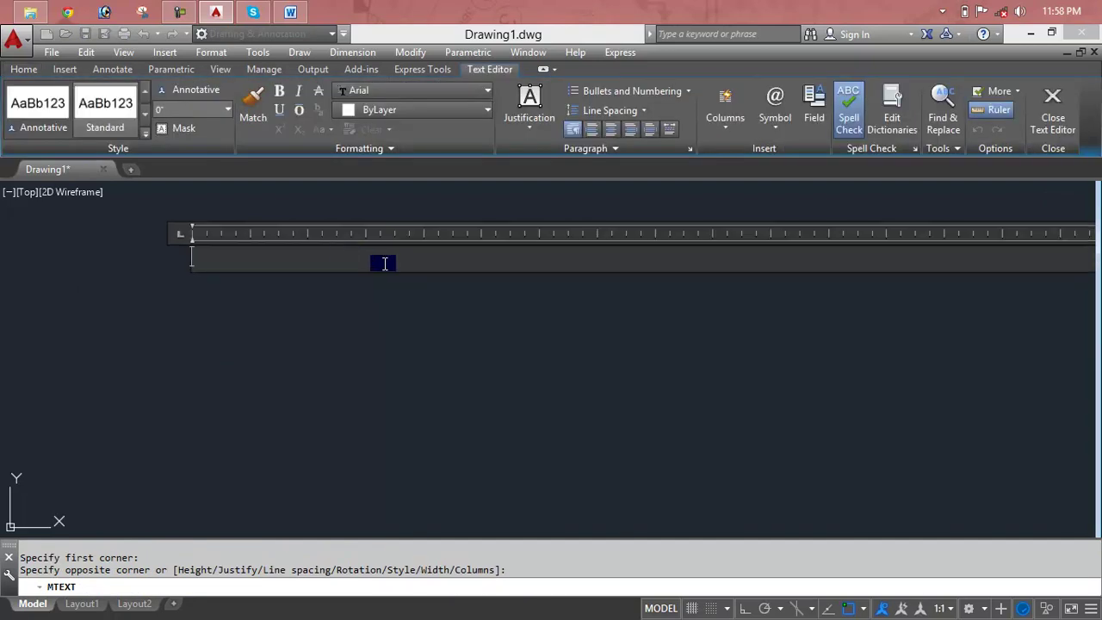
scroll(383, 264, "up", 2)
scroll(381, 268, "down", 2)
type("hello word")
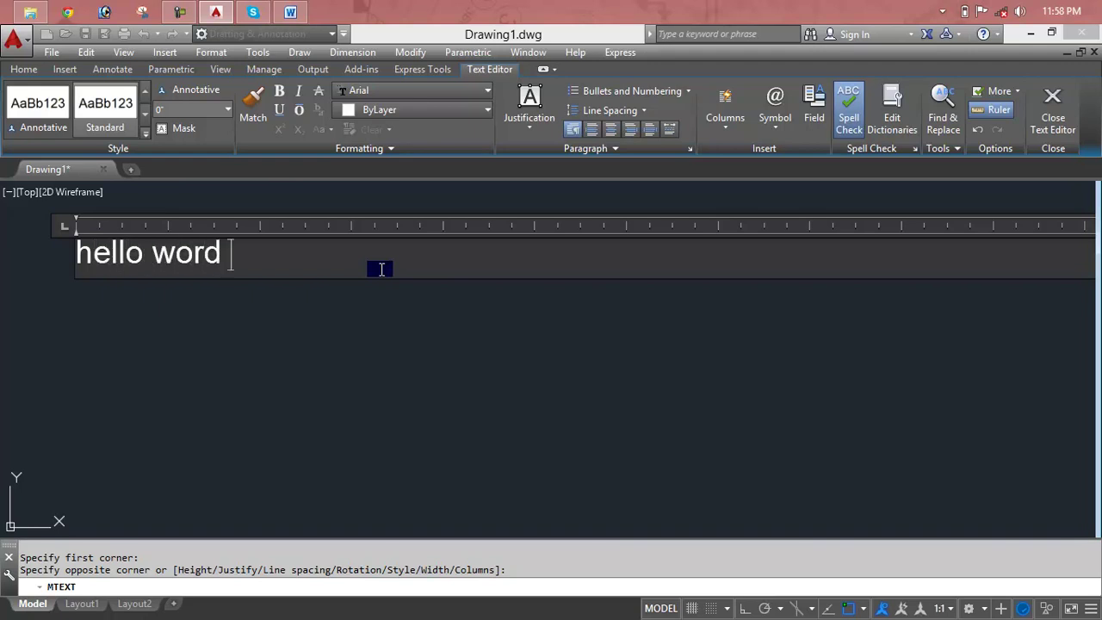
Step: Select the 'hello word' text and paste it repeatedly with Ctrl+V to fill four lines
left_click_drag(295, 251, 32, 263)
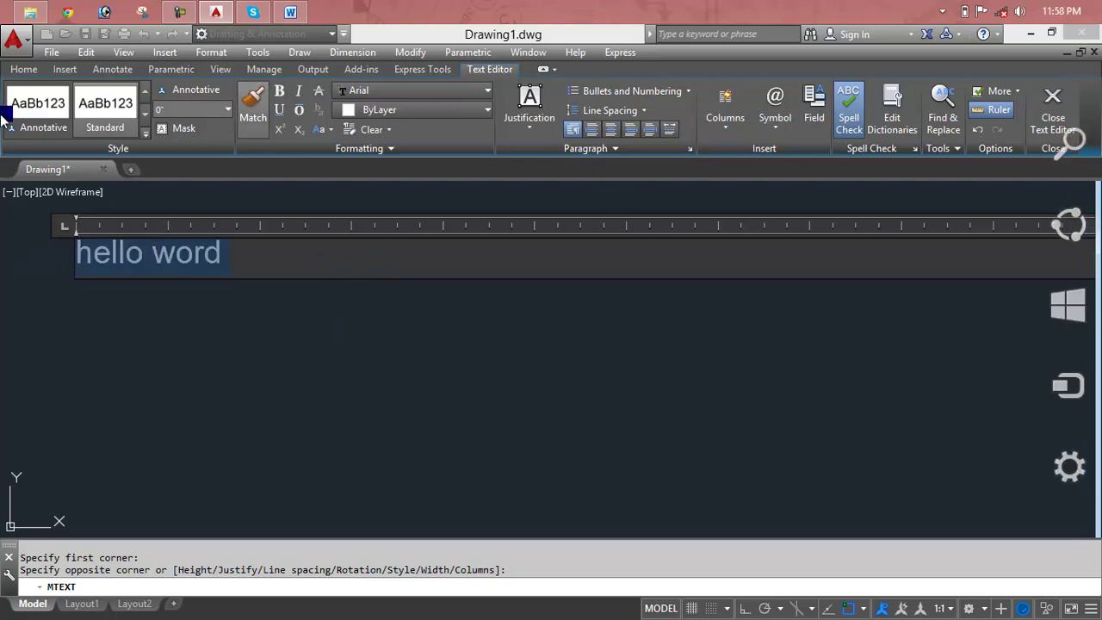
left_click(24, 71)
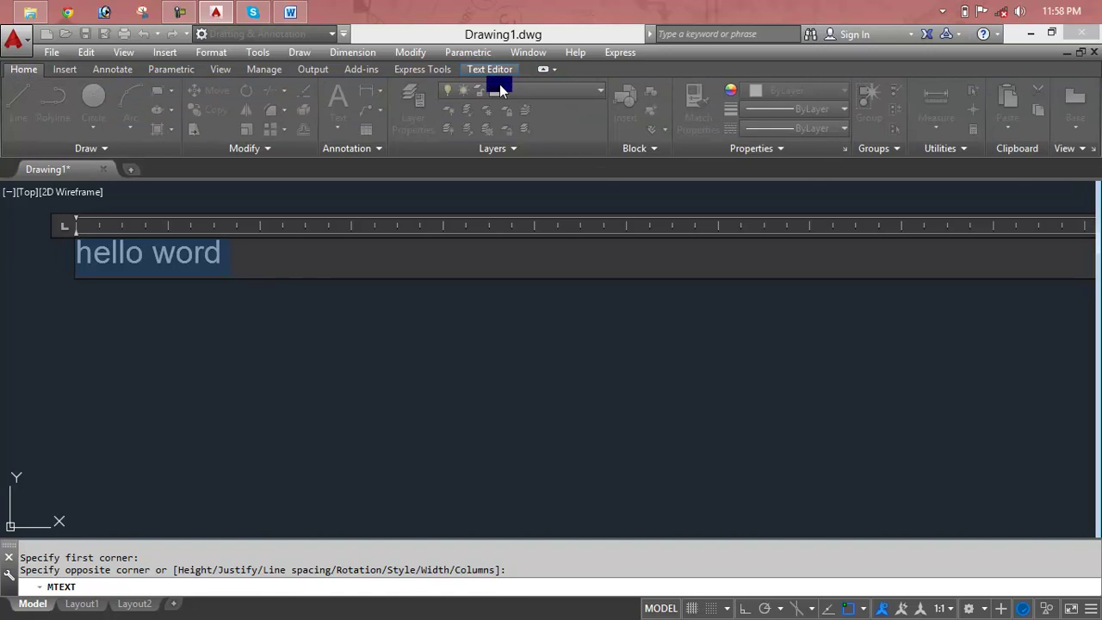
left_click(245, 269)
triple_click(249, 262)
key("ctrl+c")
left_click(237, 263)
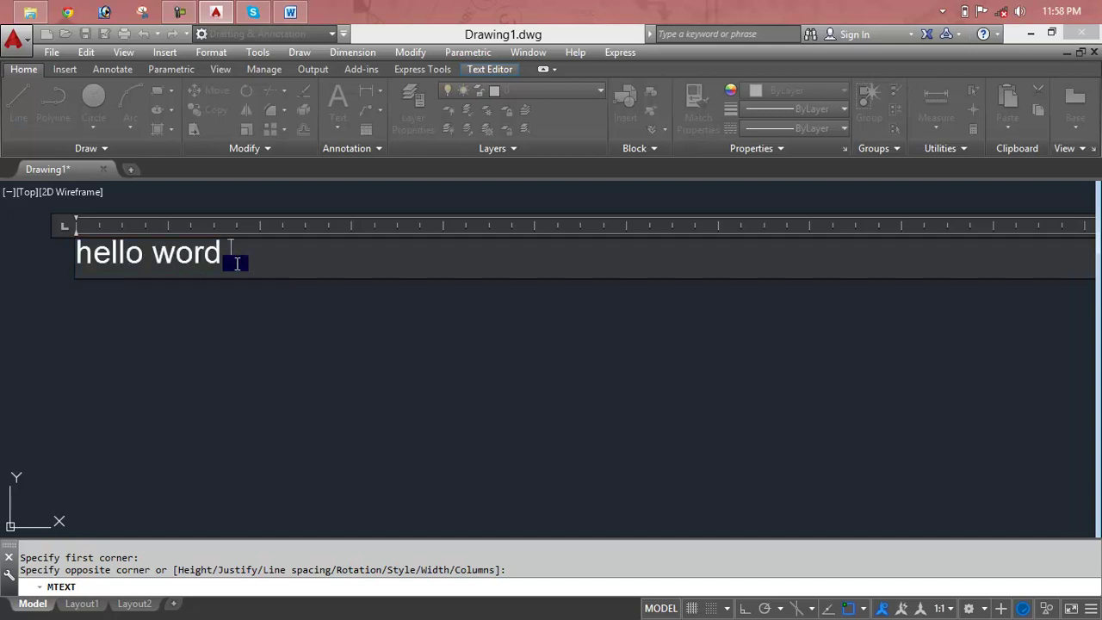
key("ctrl+v")
key("ctrl+v")
key("ctrl+v")
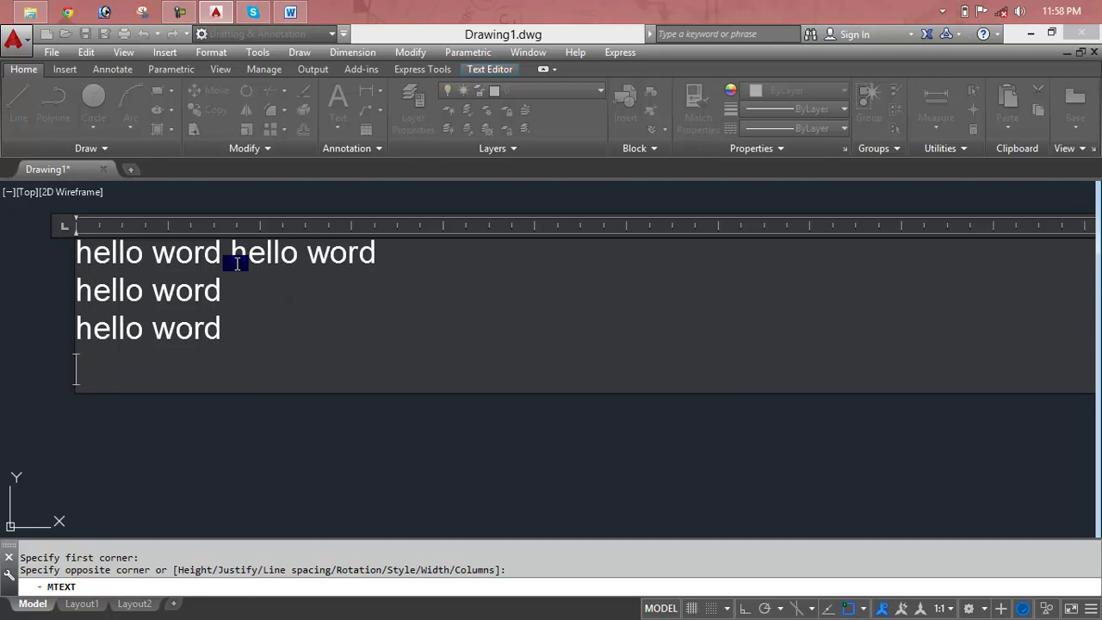
key("ctrl+v")
Step: Close the text editor, select the 'hello word' text block and cut it with Ctrl+X
key("Escape")
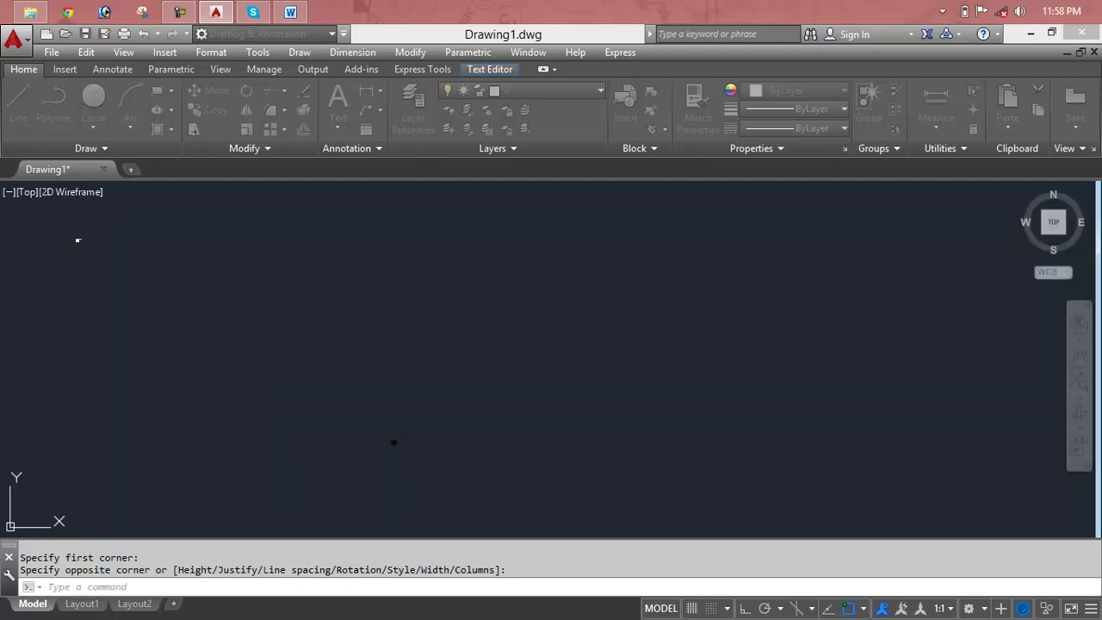
left_click(86, 240)
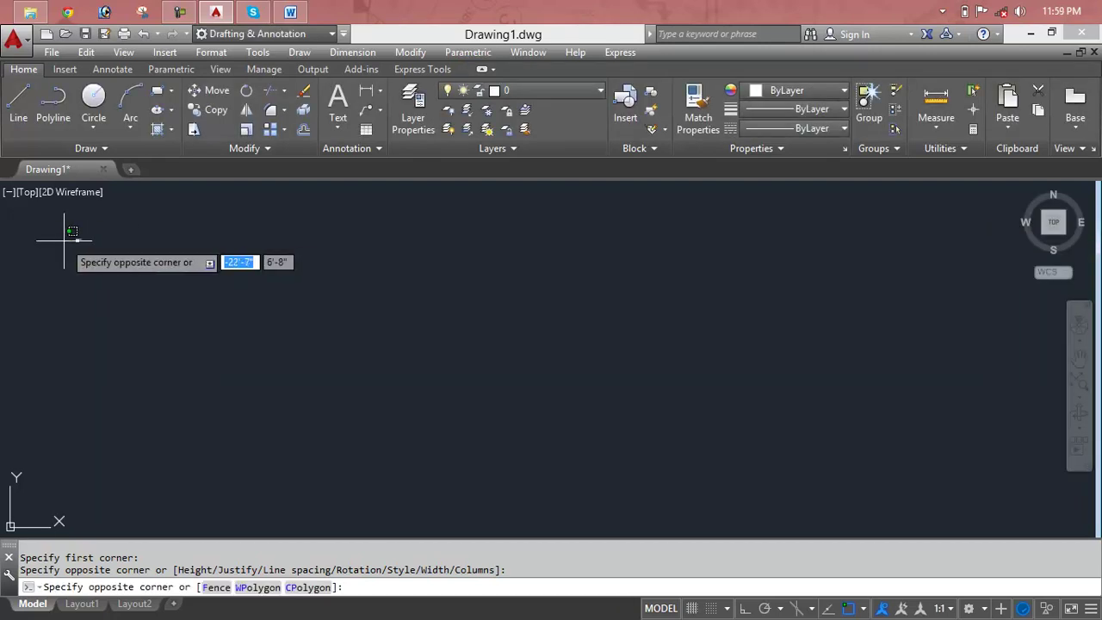
key("Escape")
key("Escape")
scroll(69, 238, "down", 2)
middle_click_drag(69, 238, 513, 285)
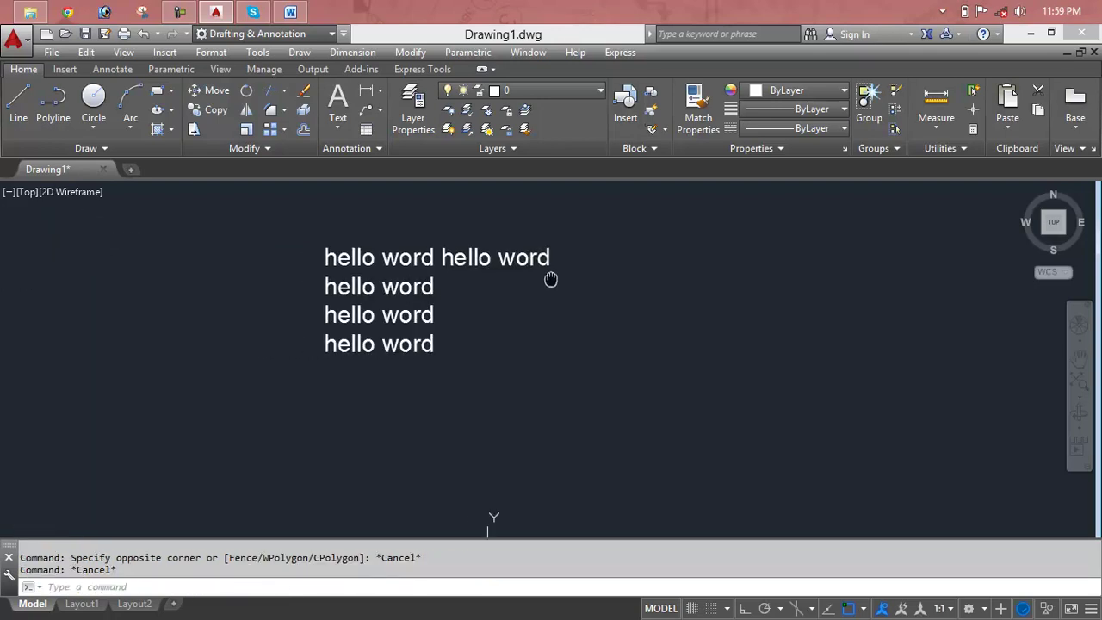
scroll(489, 247, "up", 2)
left_click(487, 267)
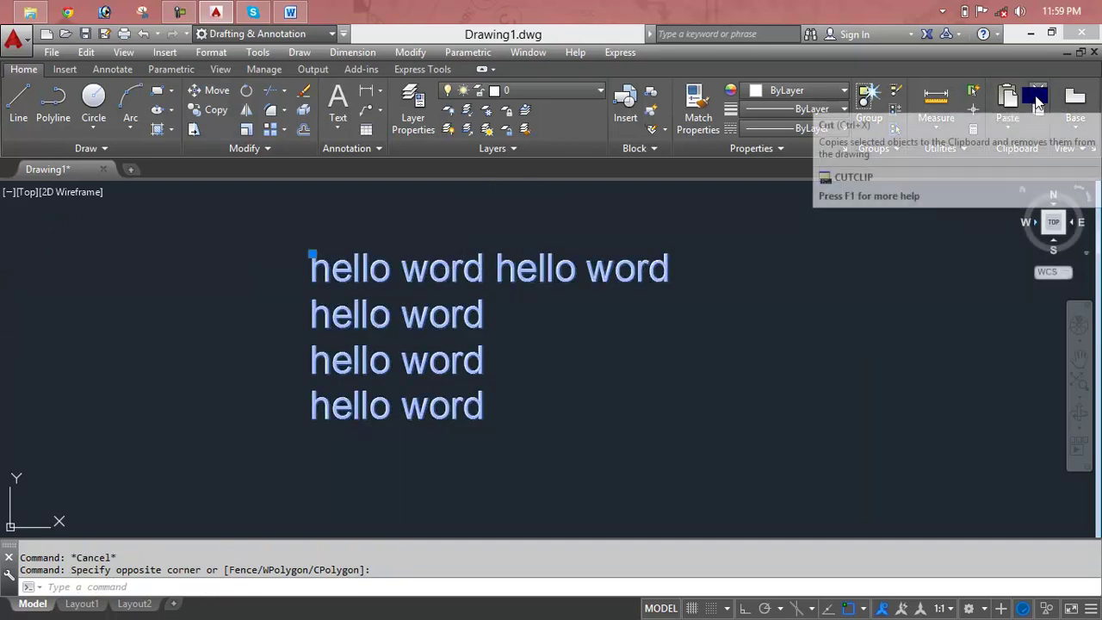
key("ctrl+x")
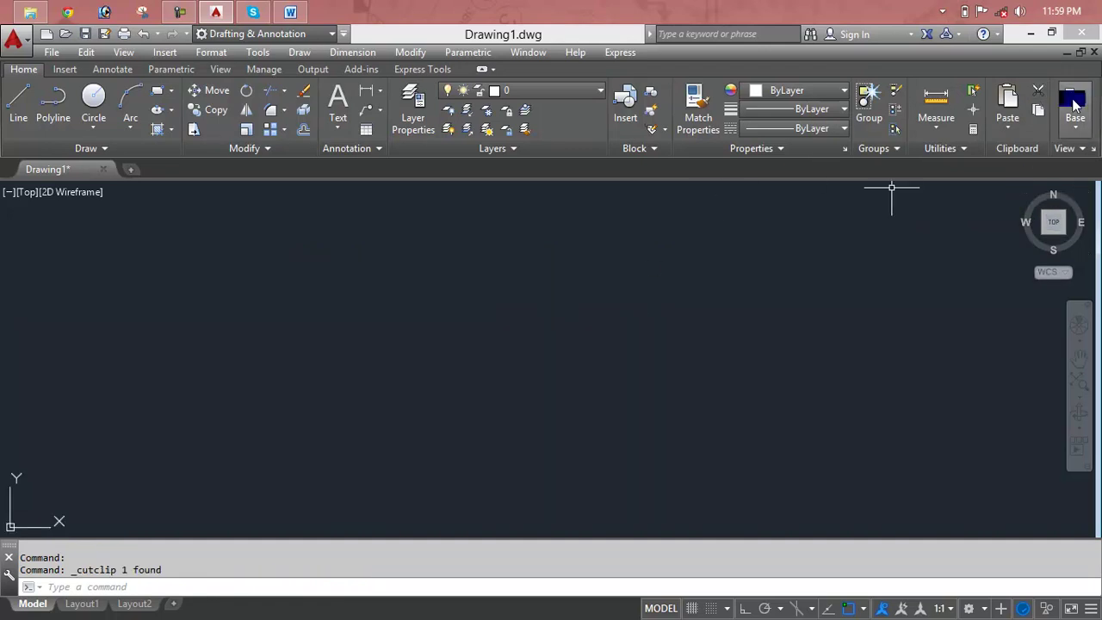
Step: Paste the cut 'hello word' text back into the drawing at an insertion point
left_click(1016, 126)
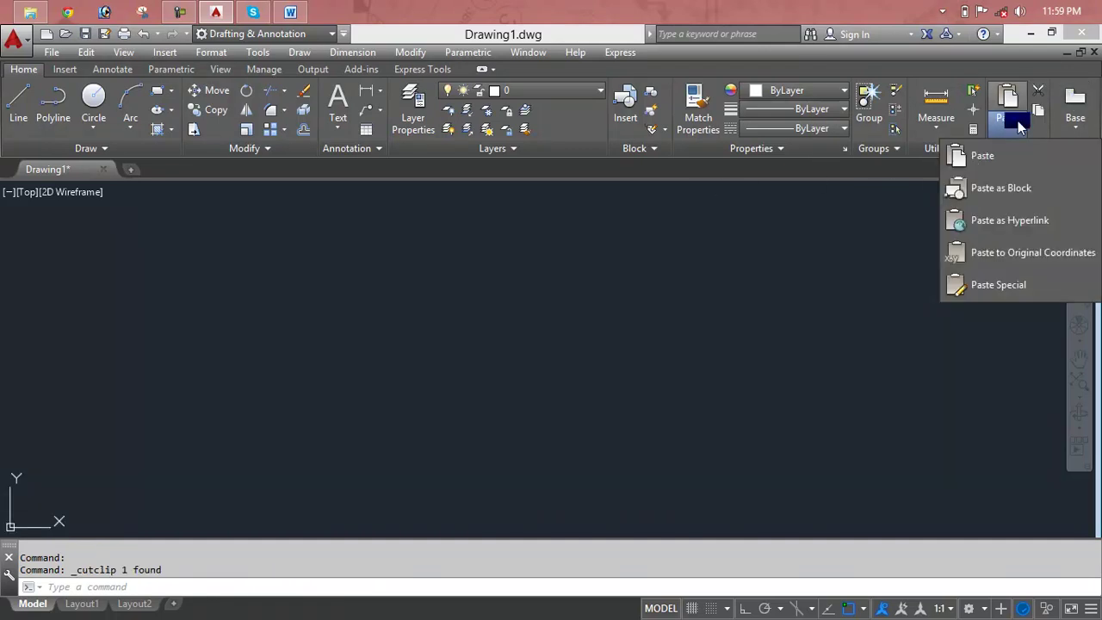
left_click(986, 166)
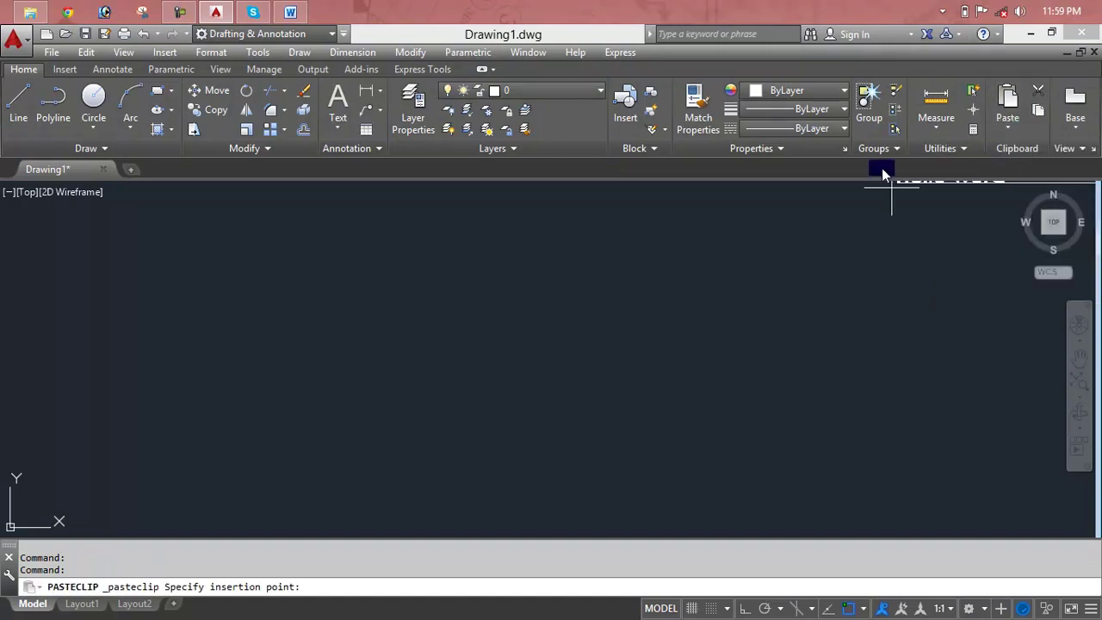
left_click(256, 391)
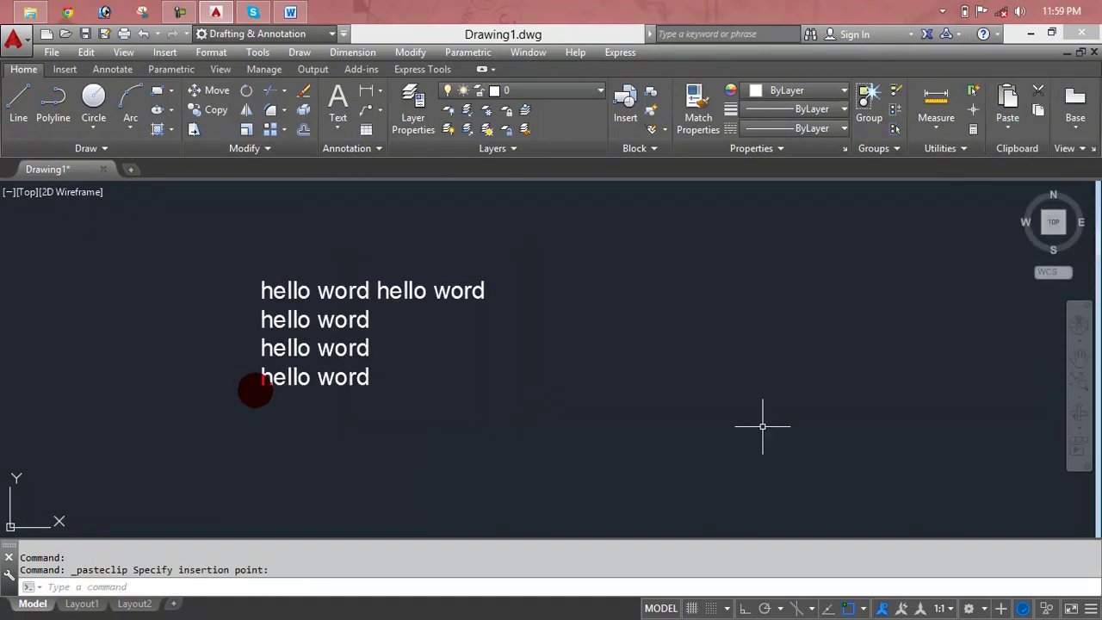
Step: Paste a second copy of the text as a block to the right of the first
left_click(1007, 128)
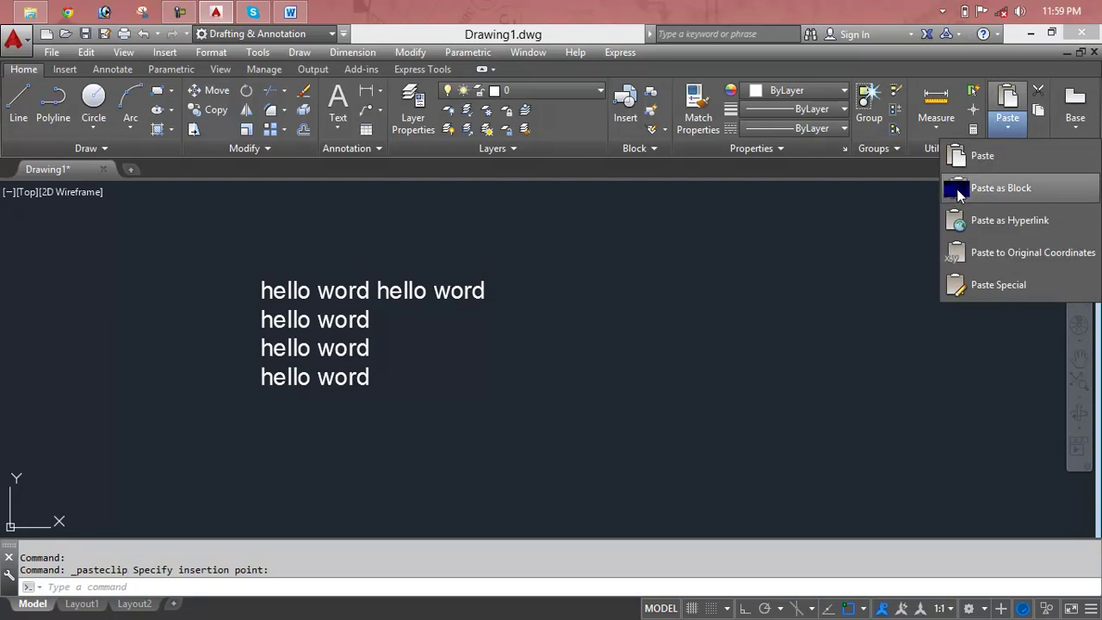
left_click(962, 196)
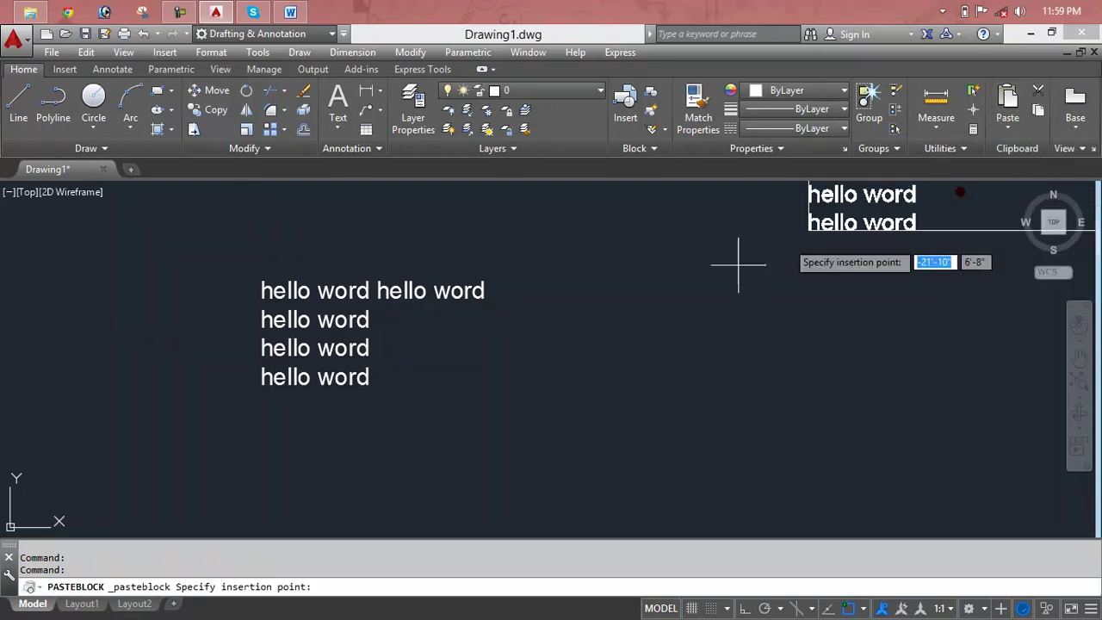
left_click(530, 435)
middle_click_drag(857, 400, 701, 266)
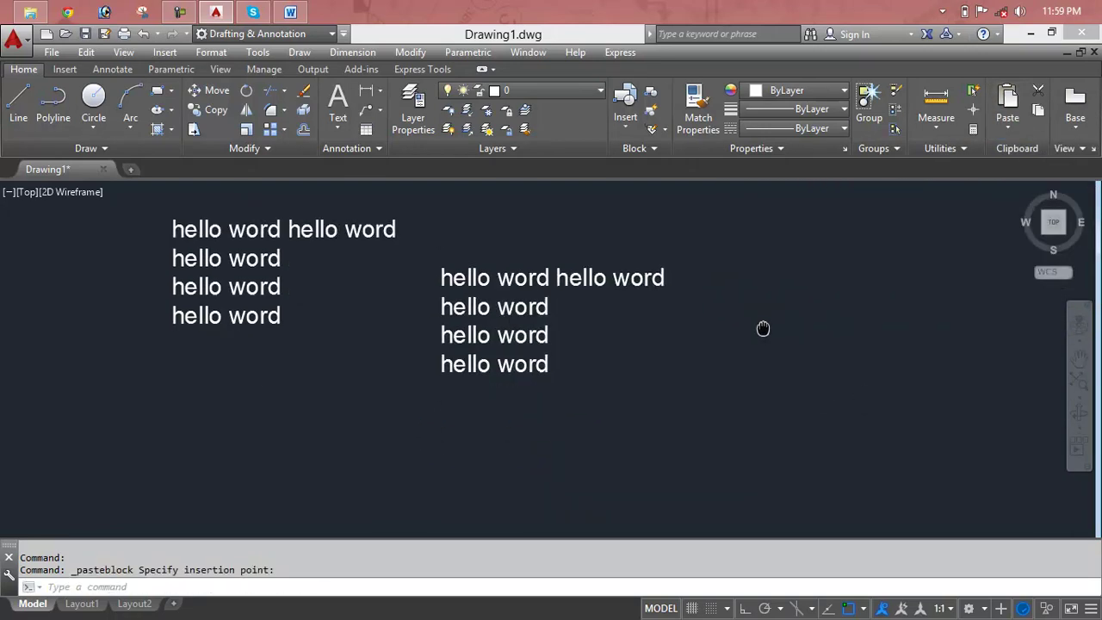
Step: Try Paste as Hyperlink on a hello word text block, then cancel it and close the Paste list
left_click(1007, 127)
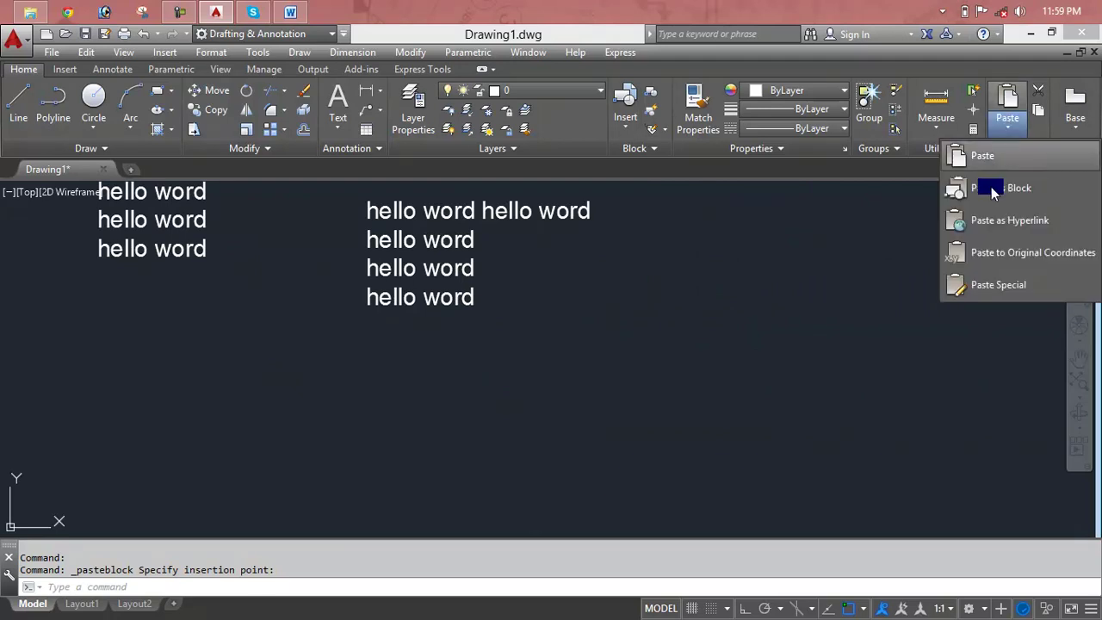
left_click(988, 221)
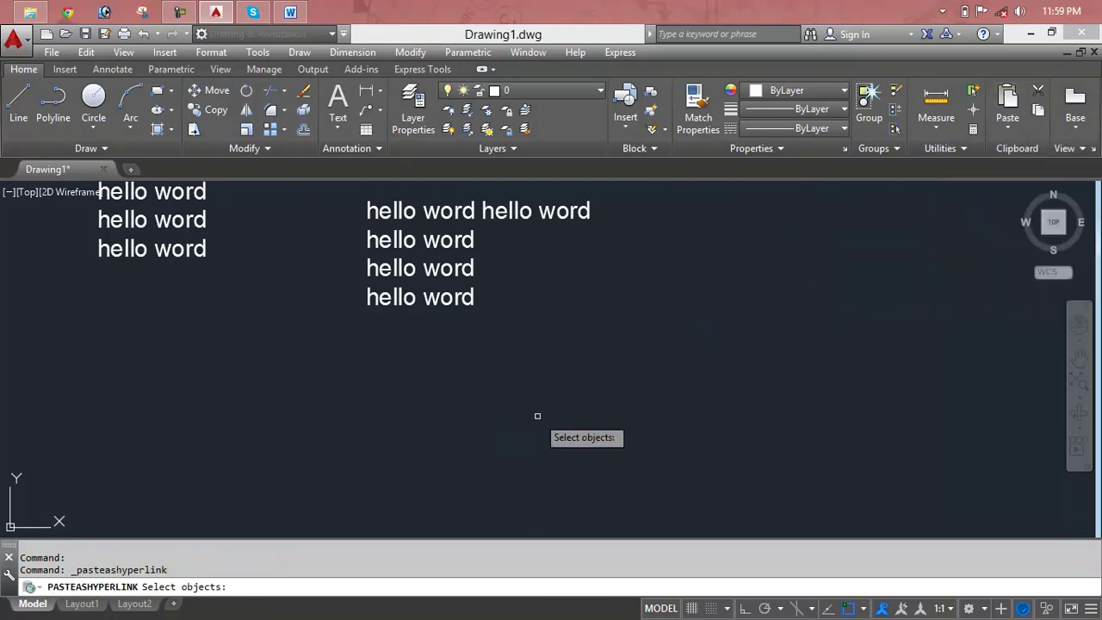
left_click(397, 393)
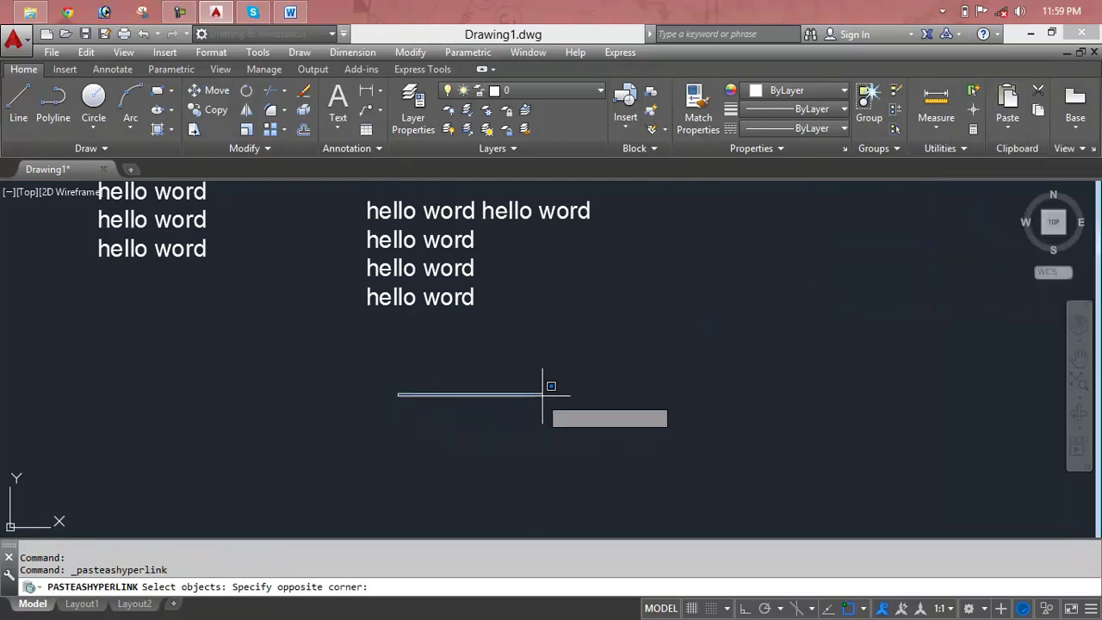
left_click(611, 325)
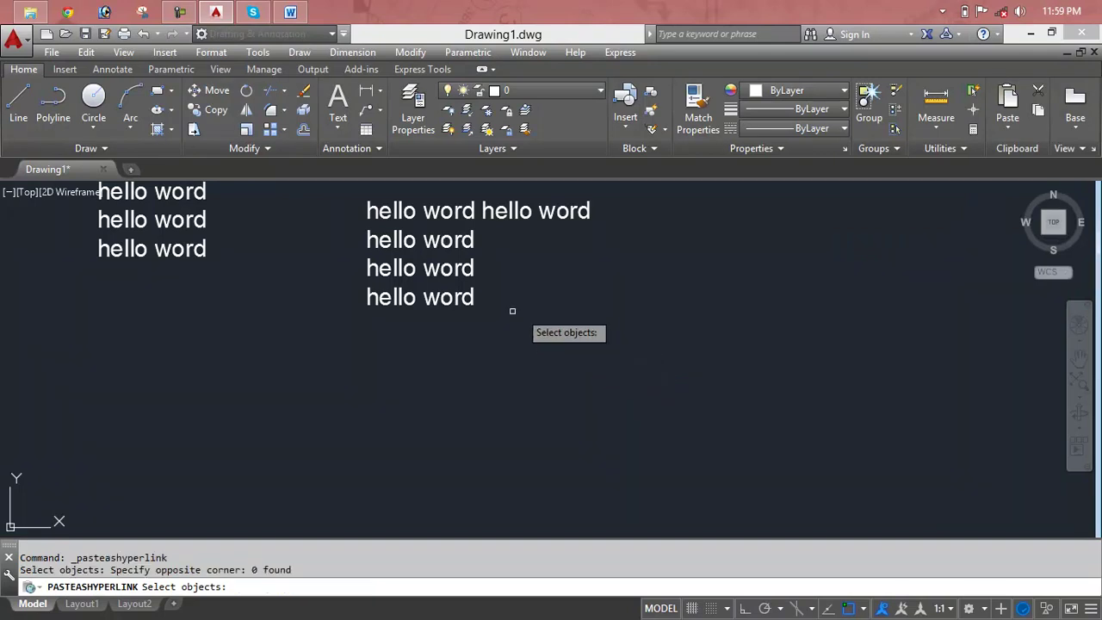
left_click(463, 301)
key("Escape")
key("Escape")
left_click(1004, 136)
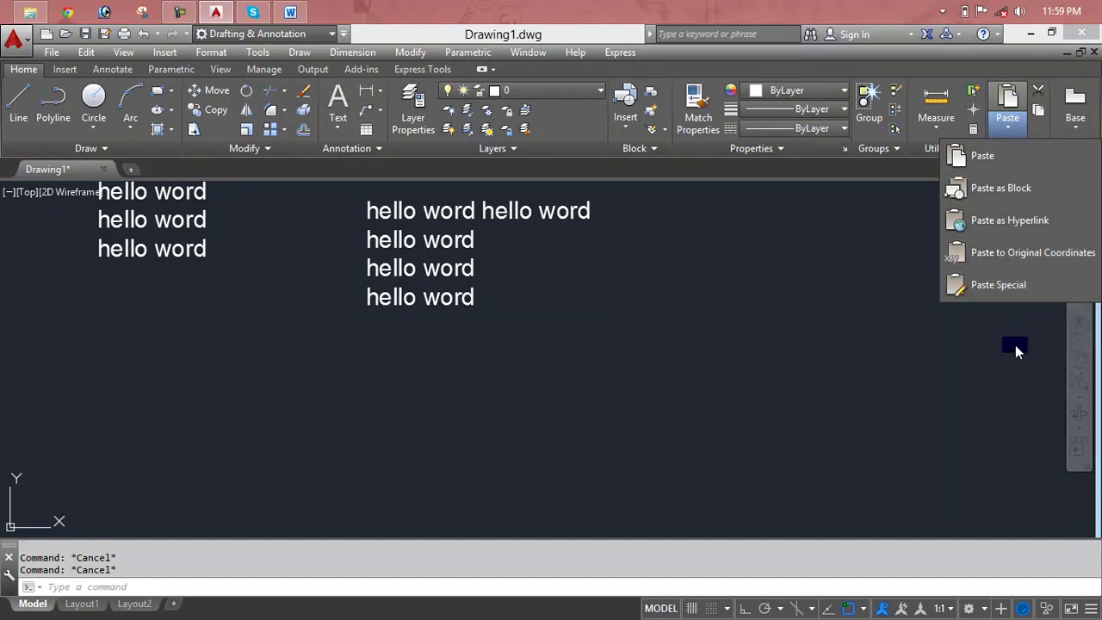
left_click(828, 307)
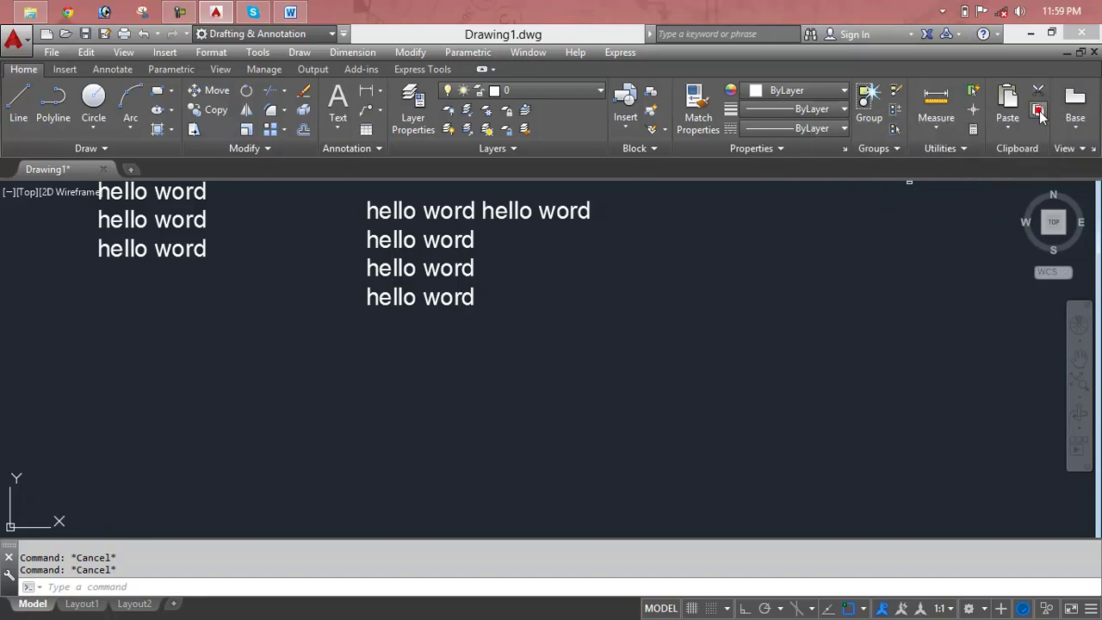
Step: Copy one hello word text block to the clipboard and paste a third copy into the drawing
left_click(1039, 117)
left_click(437, 267)
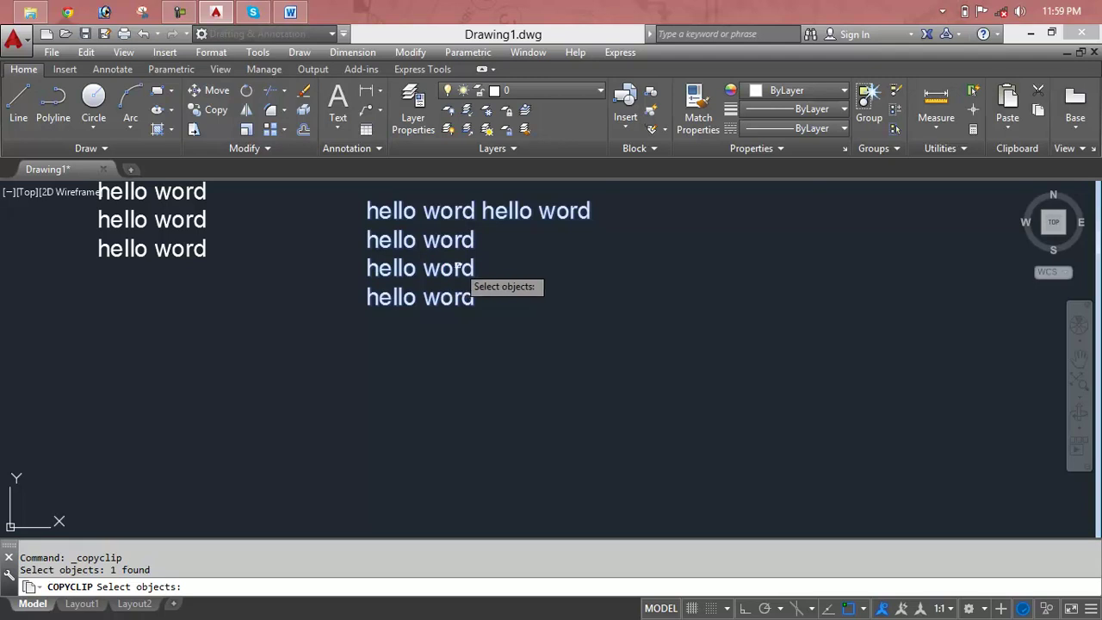
left_click(1015, 127)
left_click(1017, 129)
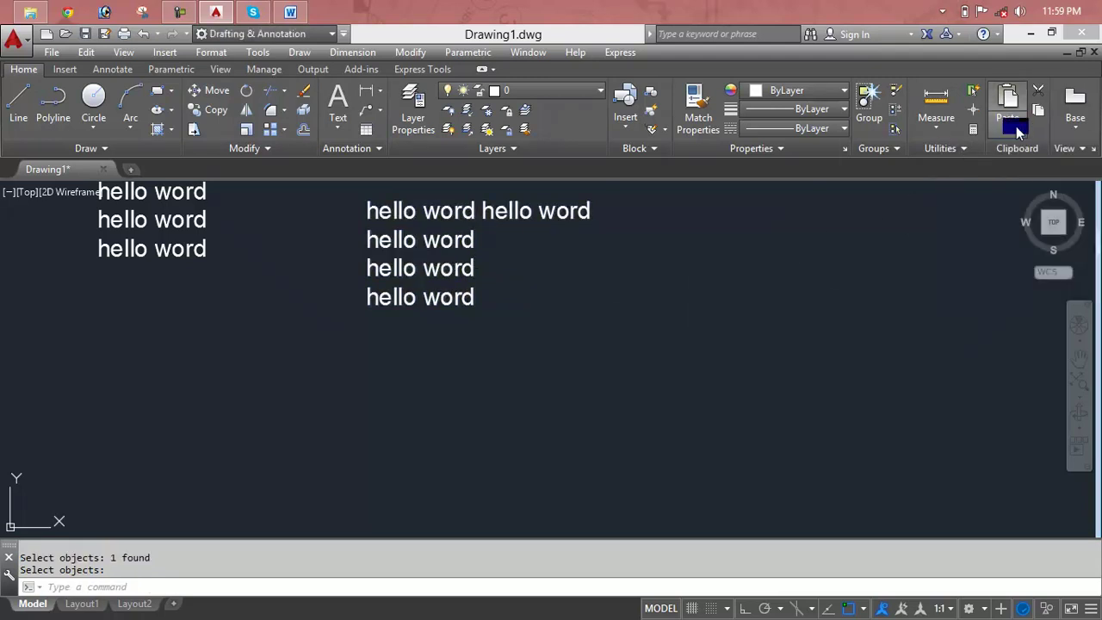
left_click(1017, 129)
left_click(985, 161)
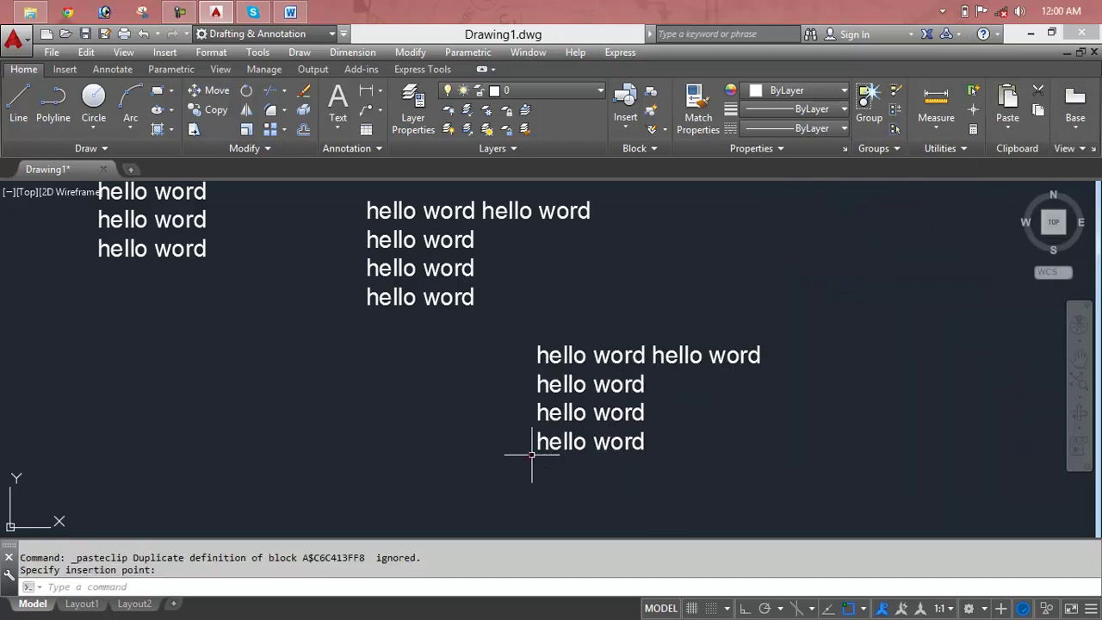
Step: Copy all three text blocks with a lasso and paste the set toward the lower left
scroll(737, 423, "down", 6)
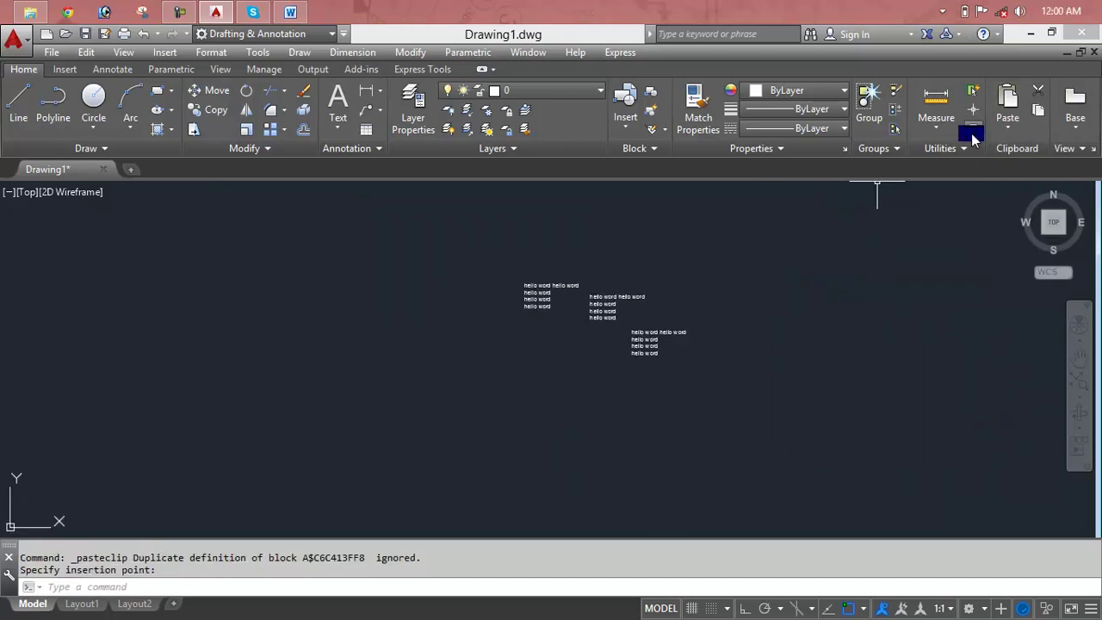
left_click(1037, 95)
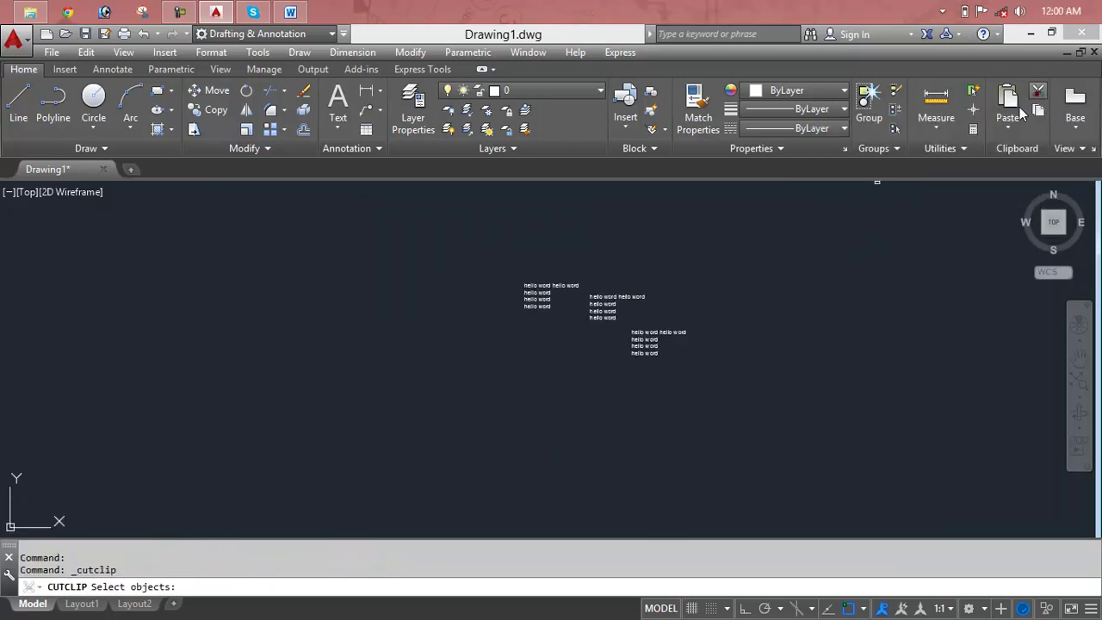
left_click(1038, 109)
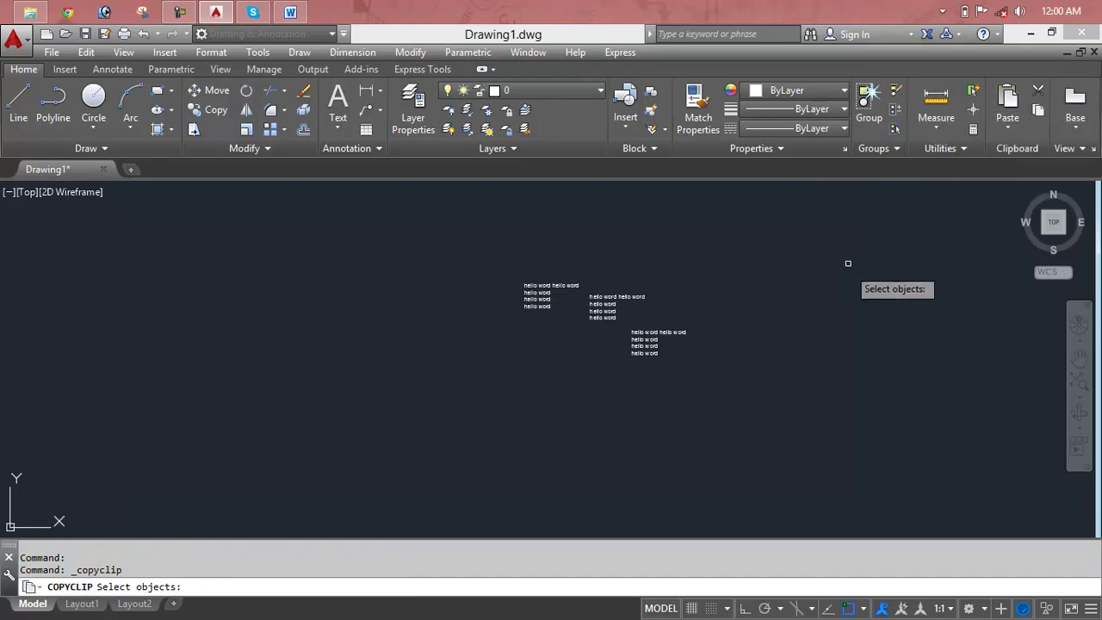
left_click_drag(837, 246, 408, 281)
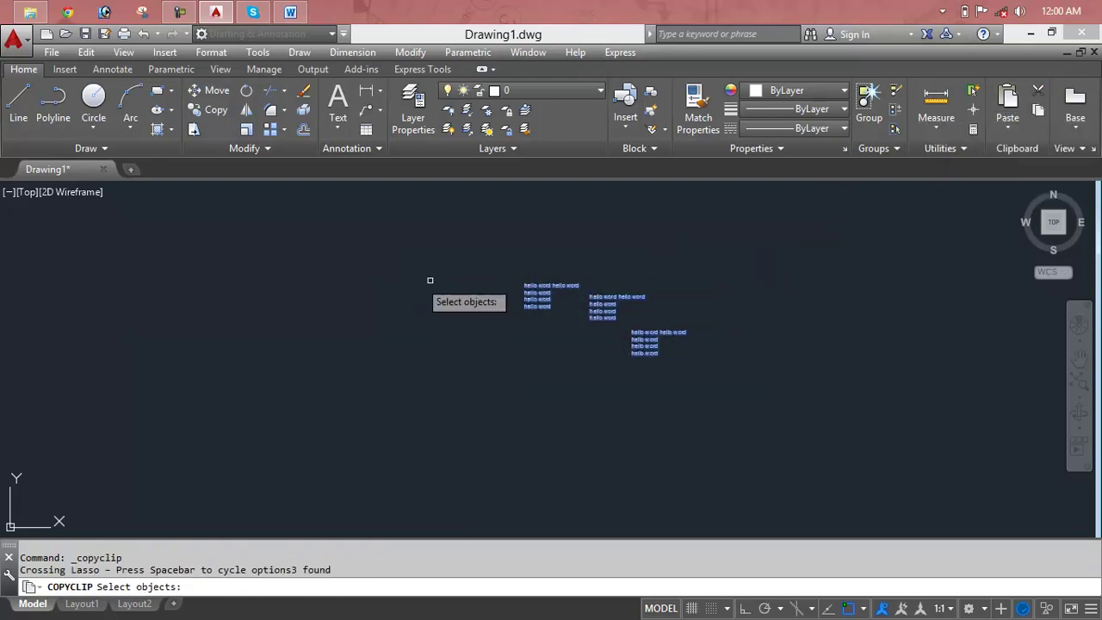
key("Return")
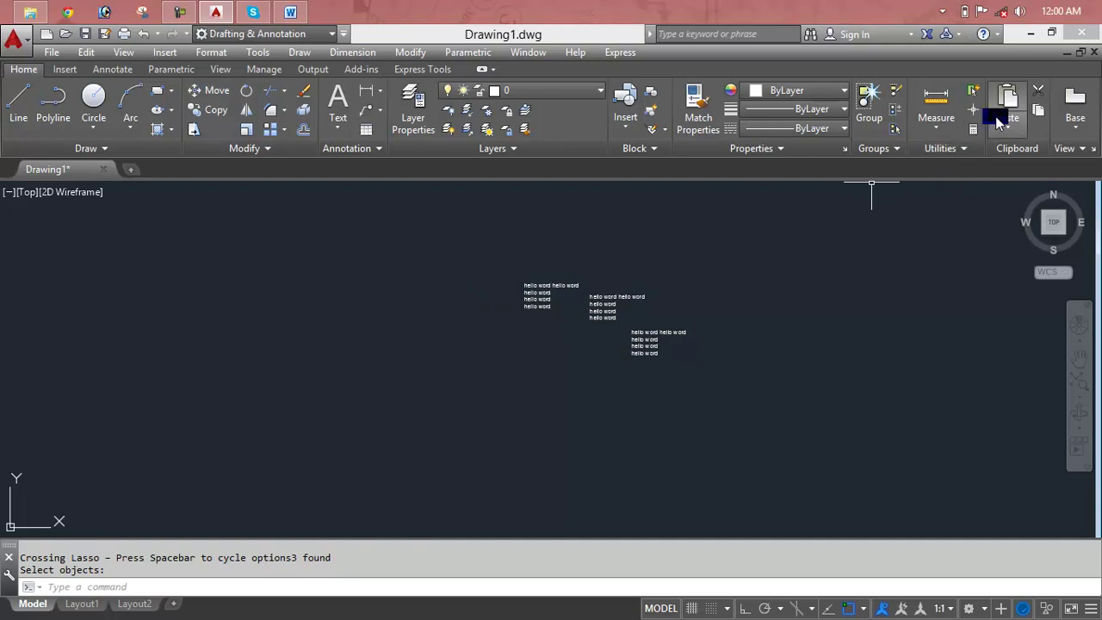
left_click(1000, 111)
left_click(325, 456)
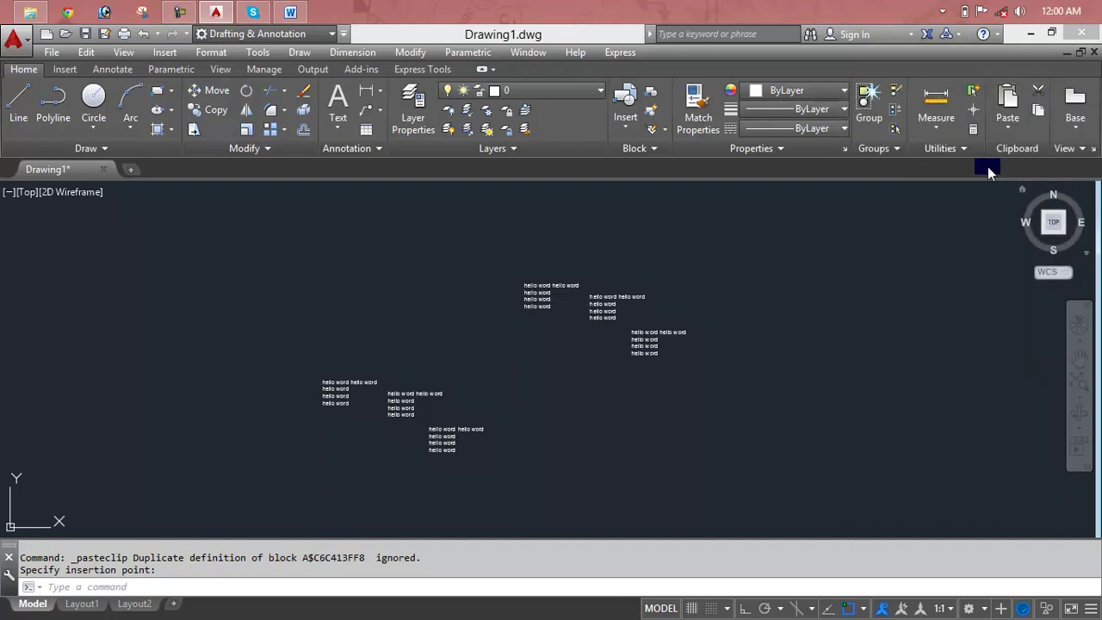
left_click(1007, 128)
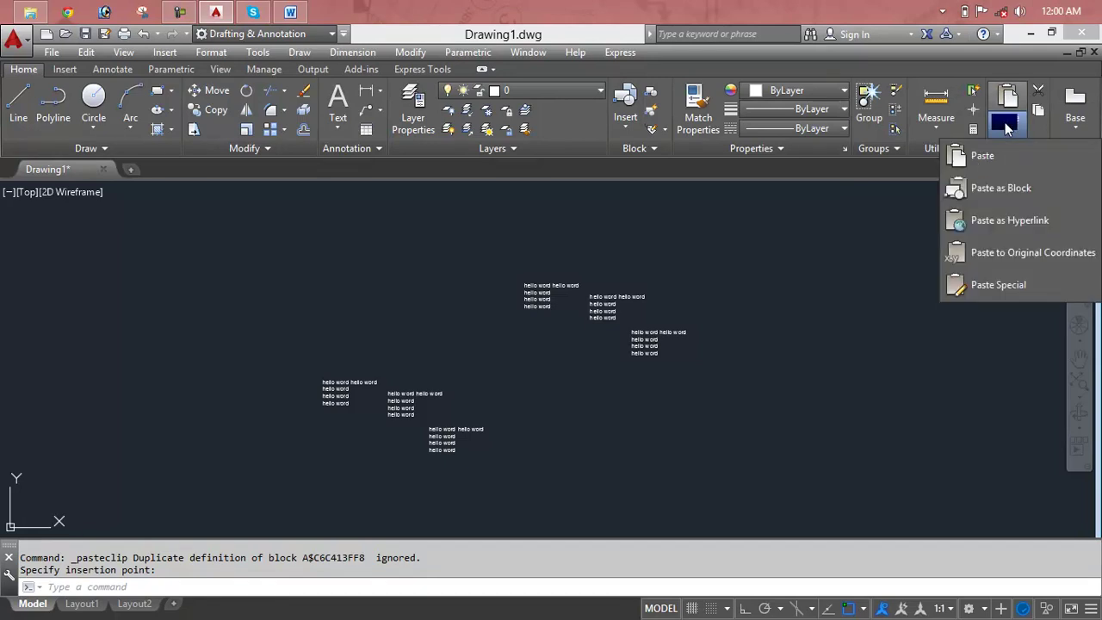
left_click(1007, 128)
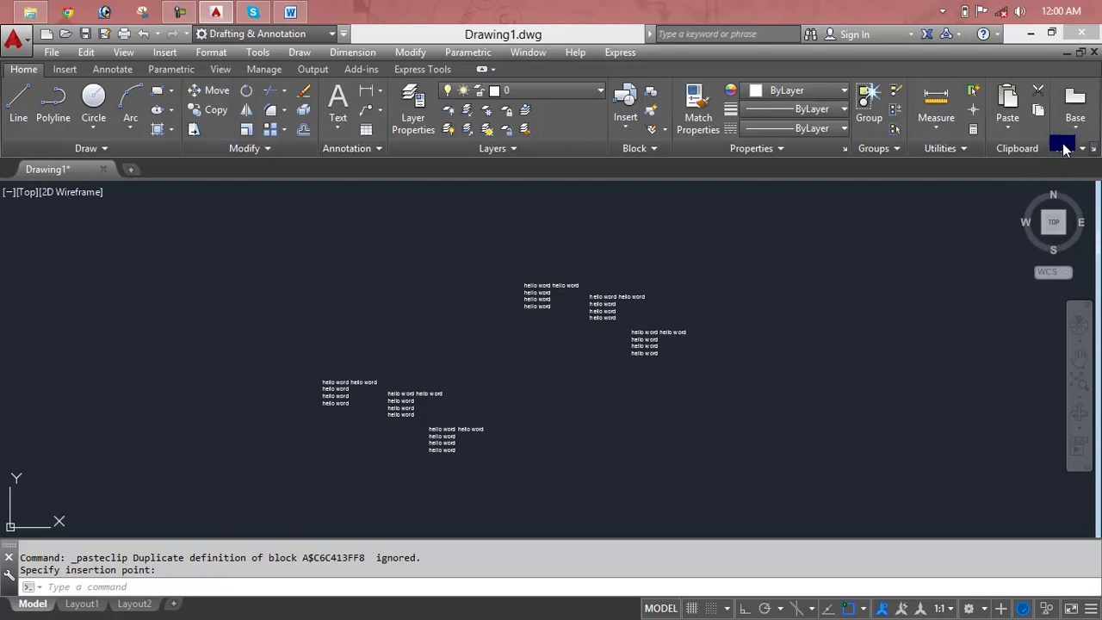
Step: Cancel the pending paste, then expand and collapse the View and Utilities panel slide-outs
left_click(567, 337)
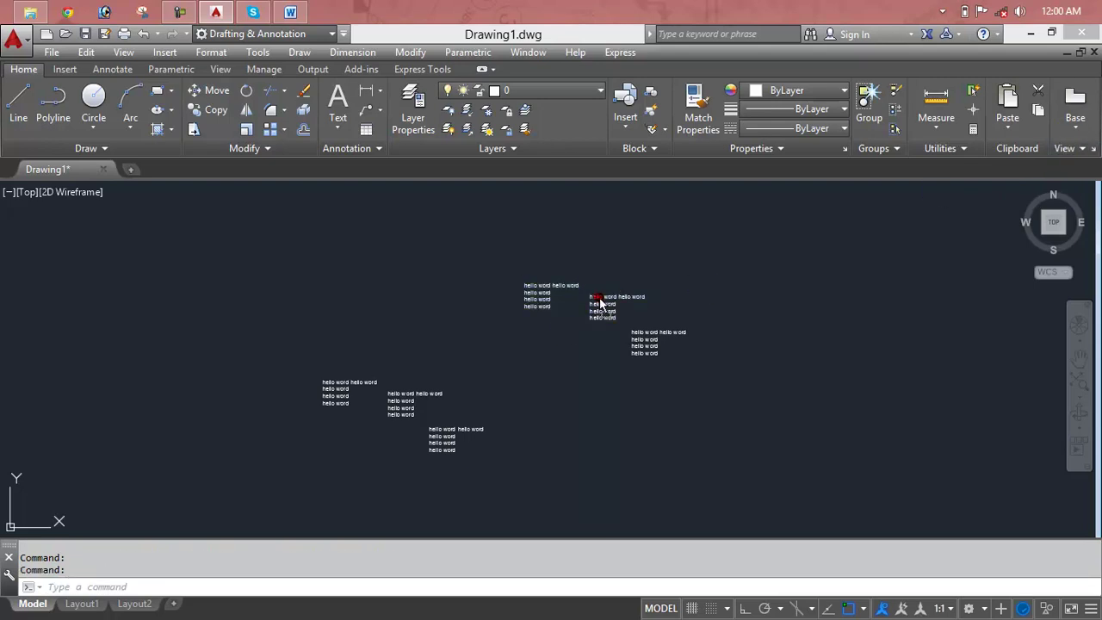
key("Escape")
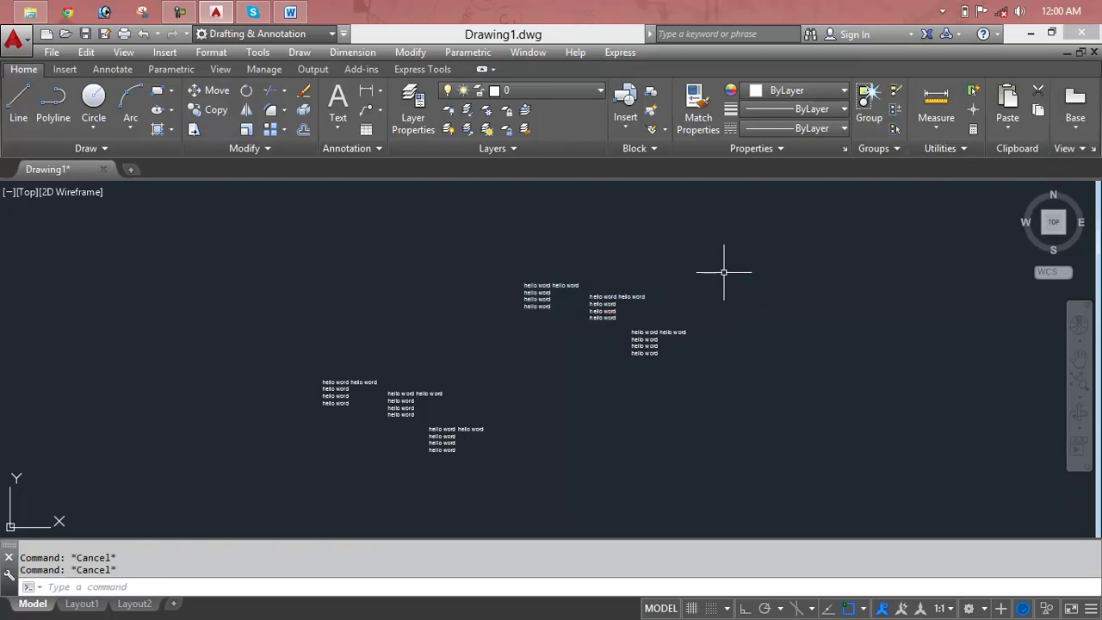
left_click(1076, 149)
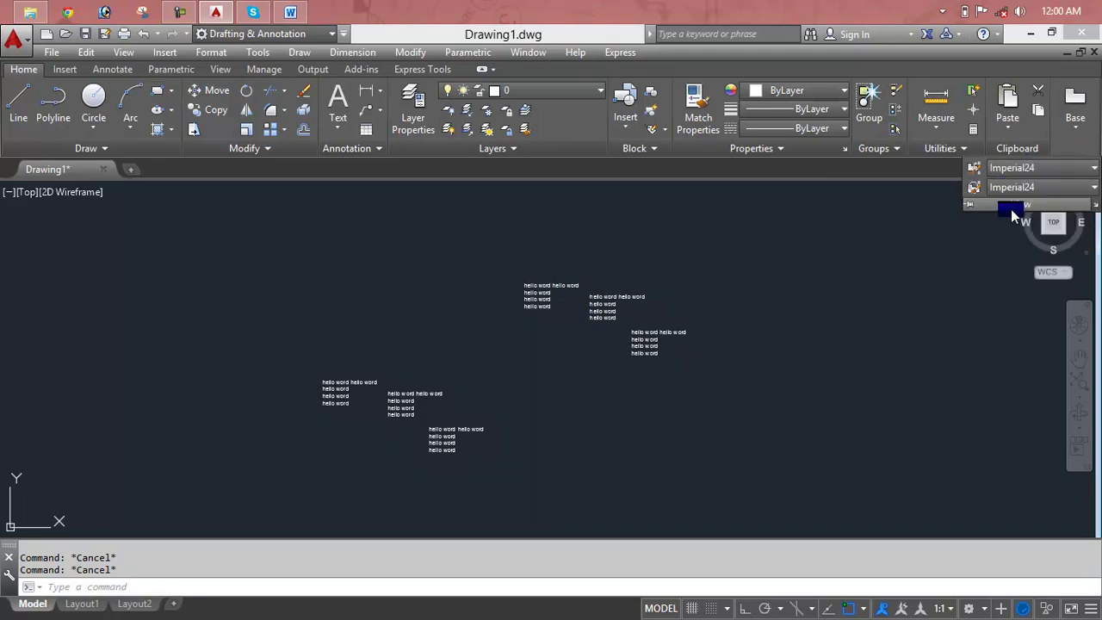
left_click(1076, 132)
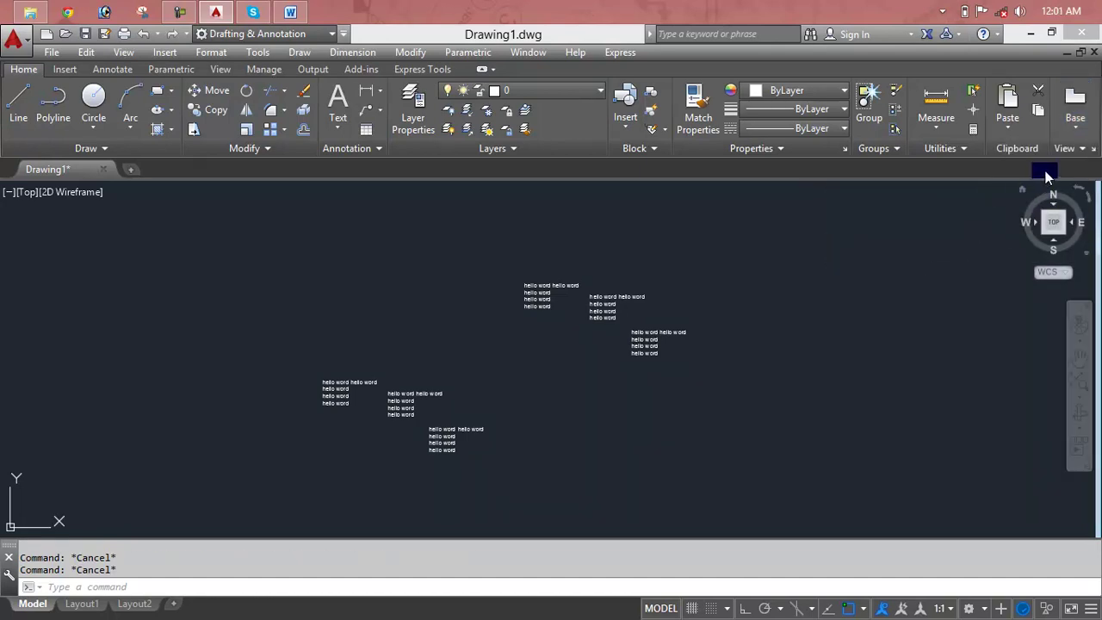
left_click(1086, 149)
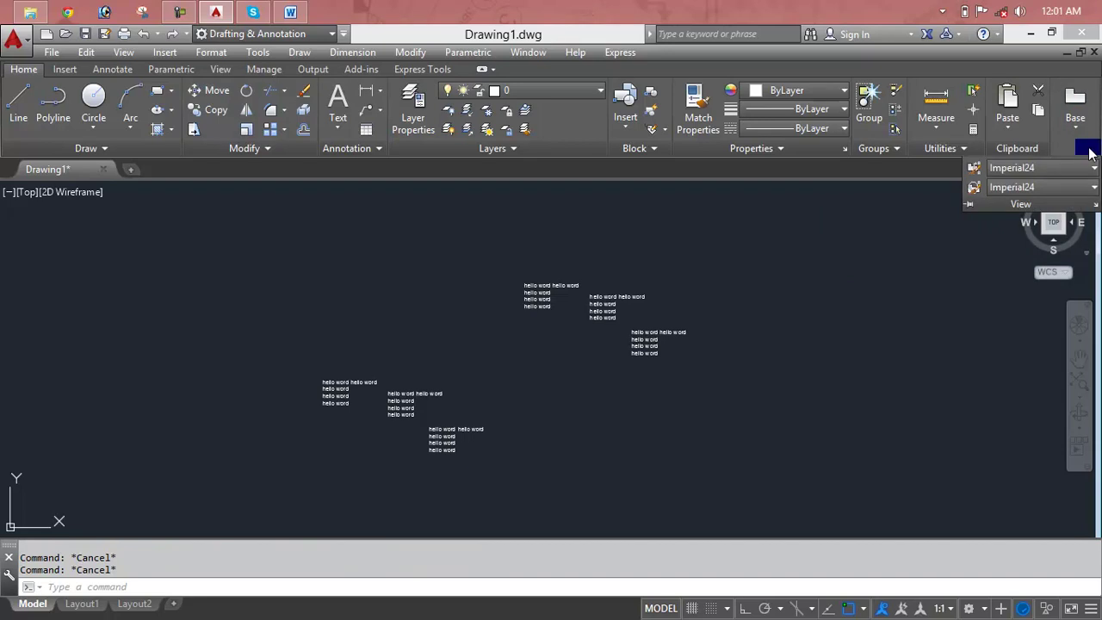
left_click(943, 148)
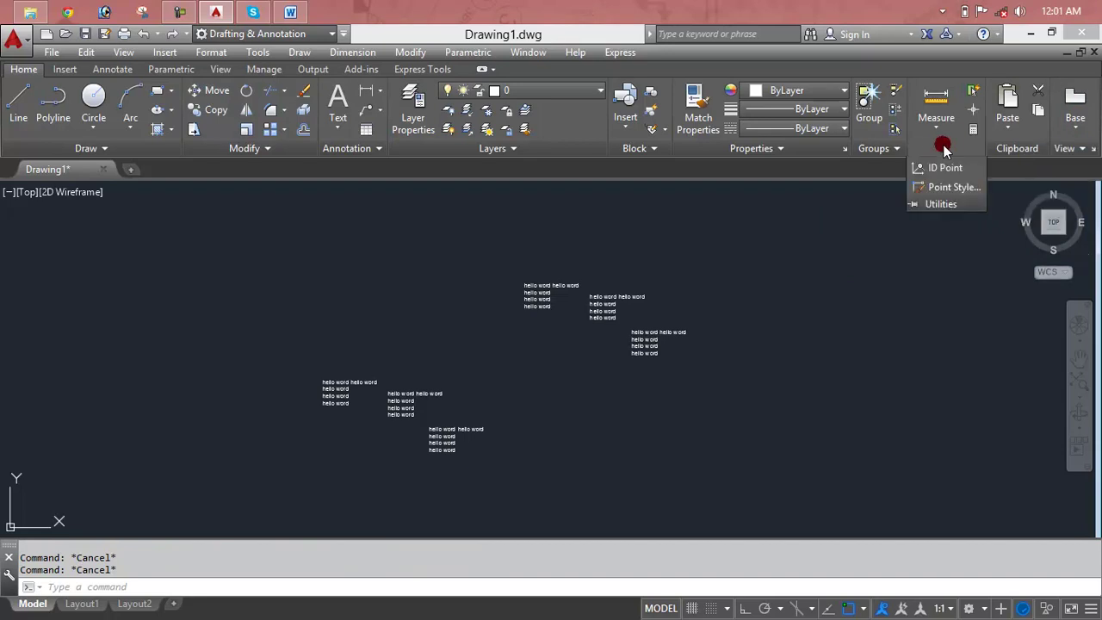
left_click(1024, 151)
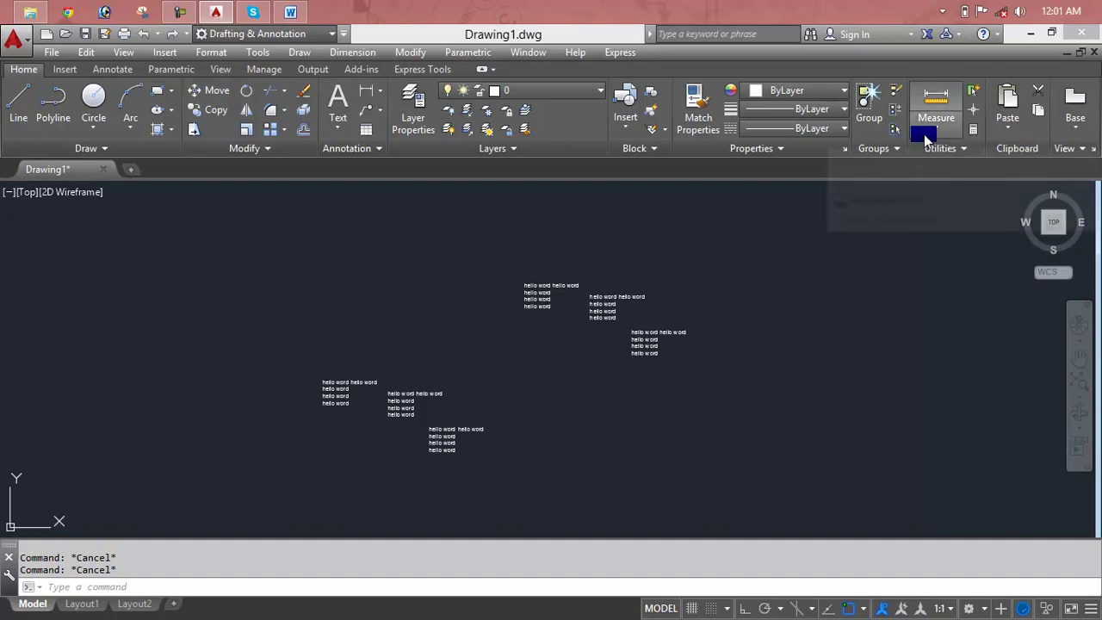
Step: Select three hello word text blocks with a lasso and a crossing window, then delete them
left_click(182, 488)
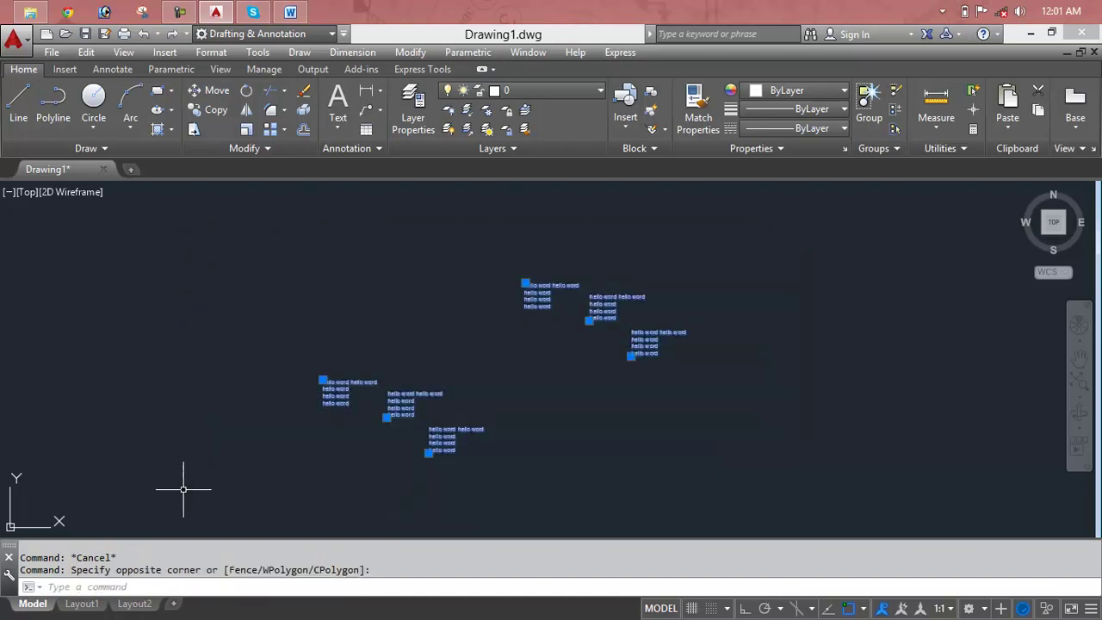
key("Escape")
key("Escape")
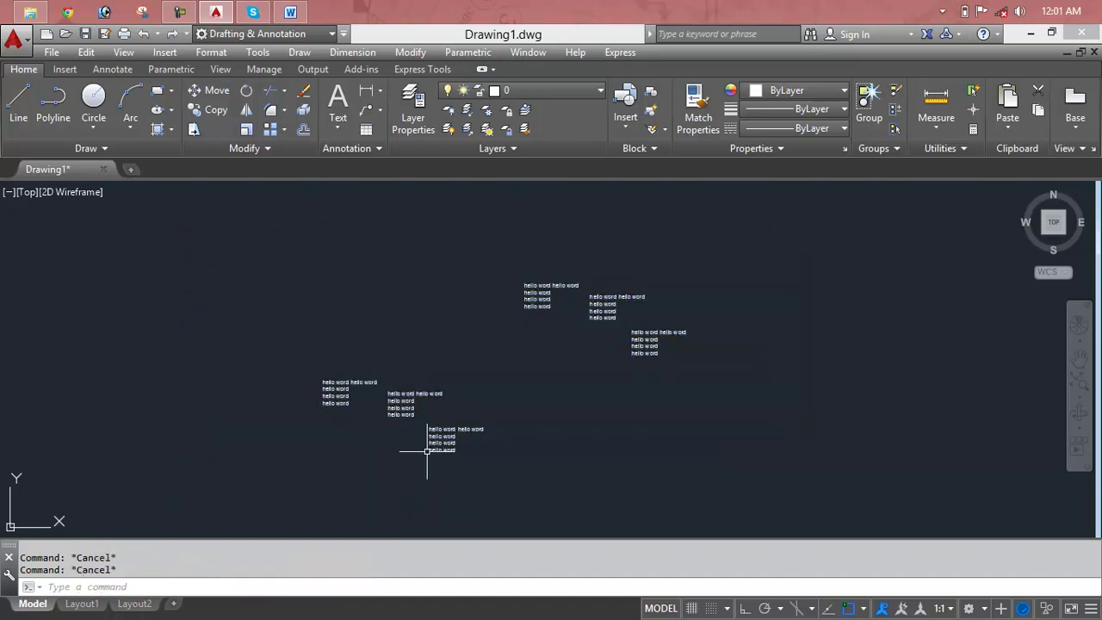
middle_click_drag(422, 454, 523, 373)
left_click_drag(642, 281, 482, 346)
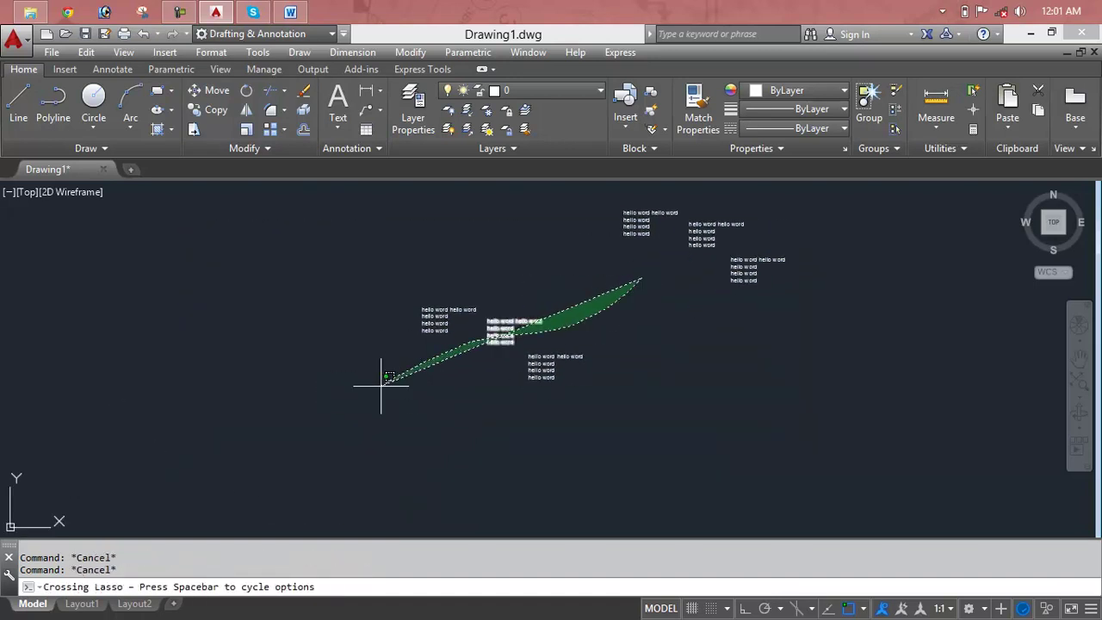
left_click(618, 290)
left_click(359, 396)
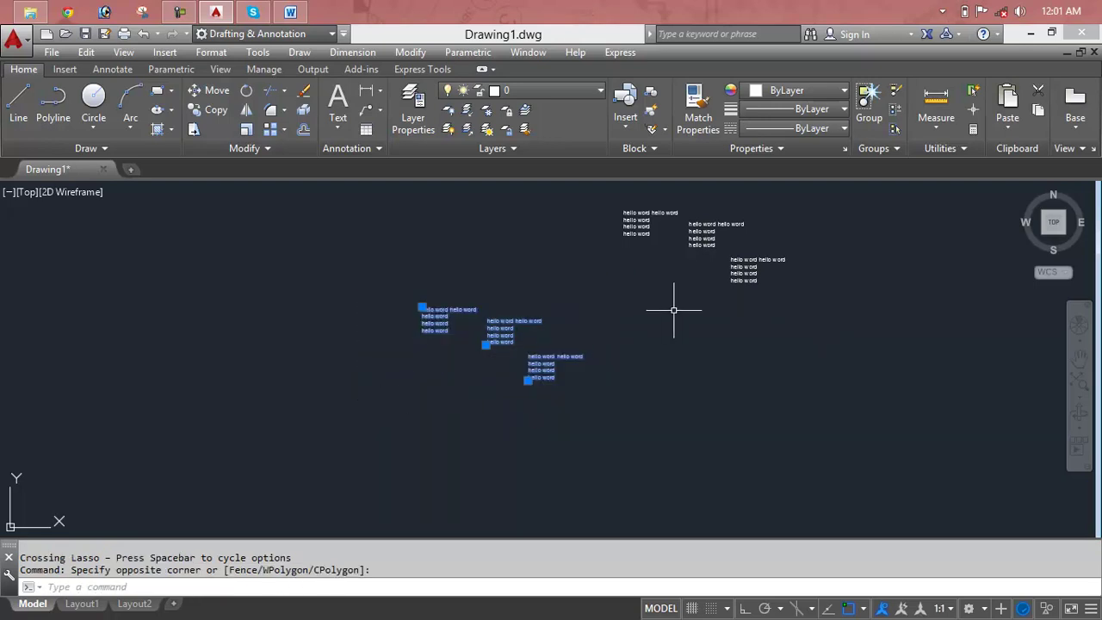
key("Delete")
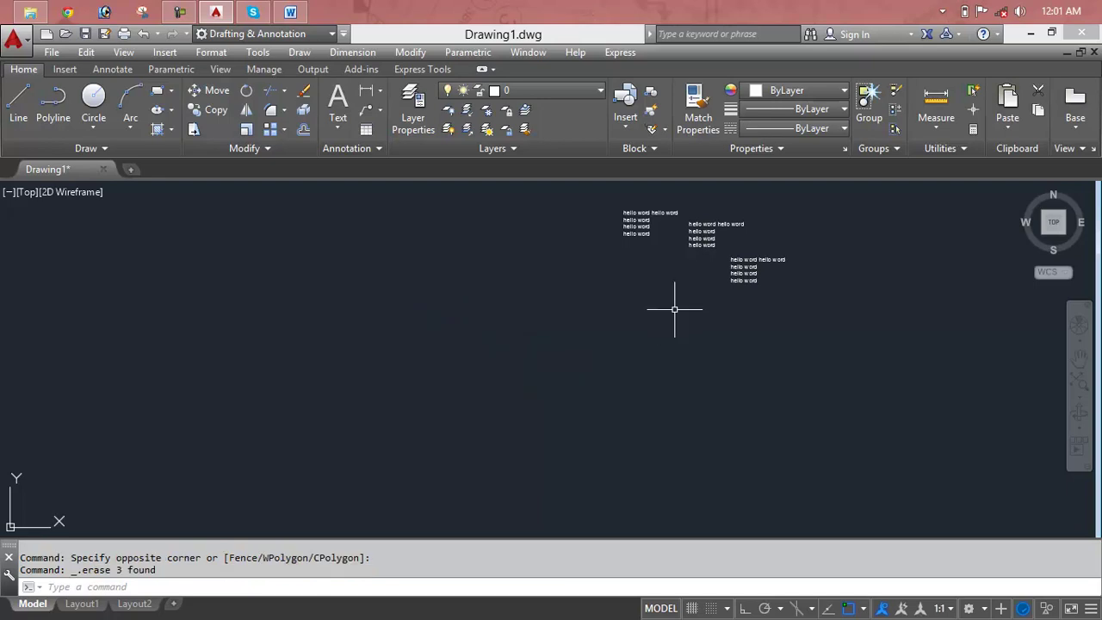
Step: Erase the remaining lower-left group of three text blocks with a crossing window
middle_click_drag(691, 301, 516, 430)
scroll(520, 409, "up", 2)
scroll(547, 382, "up", 2)
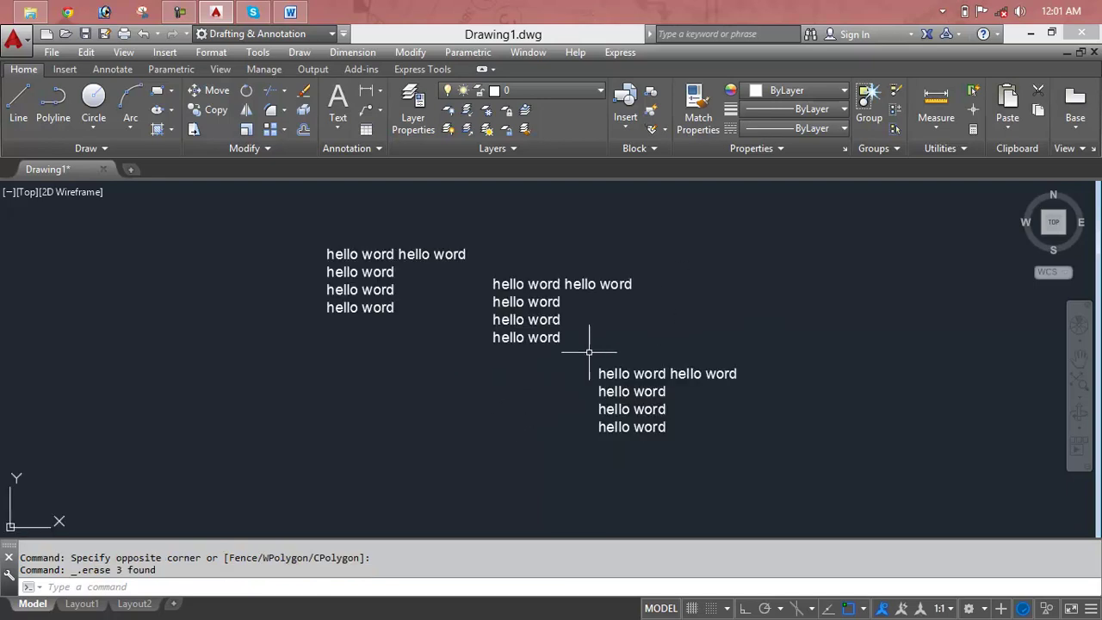
left_click(856, 208)
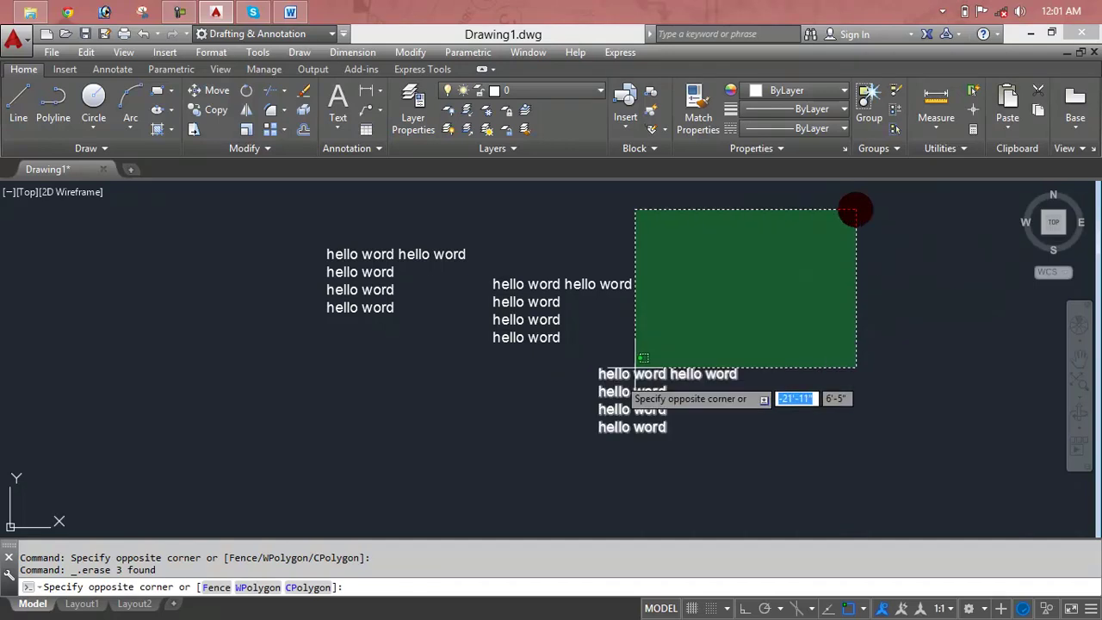
left_click(197, 424)
key("Delete")
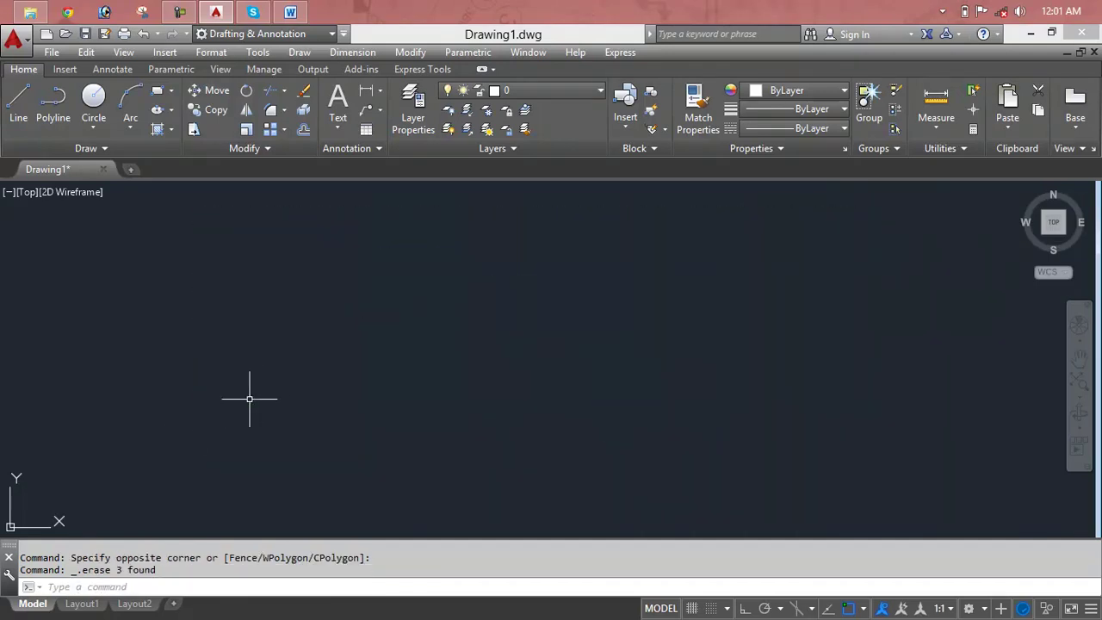
key("Escape")
key("Escape")
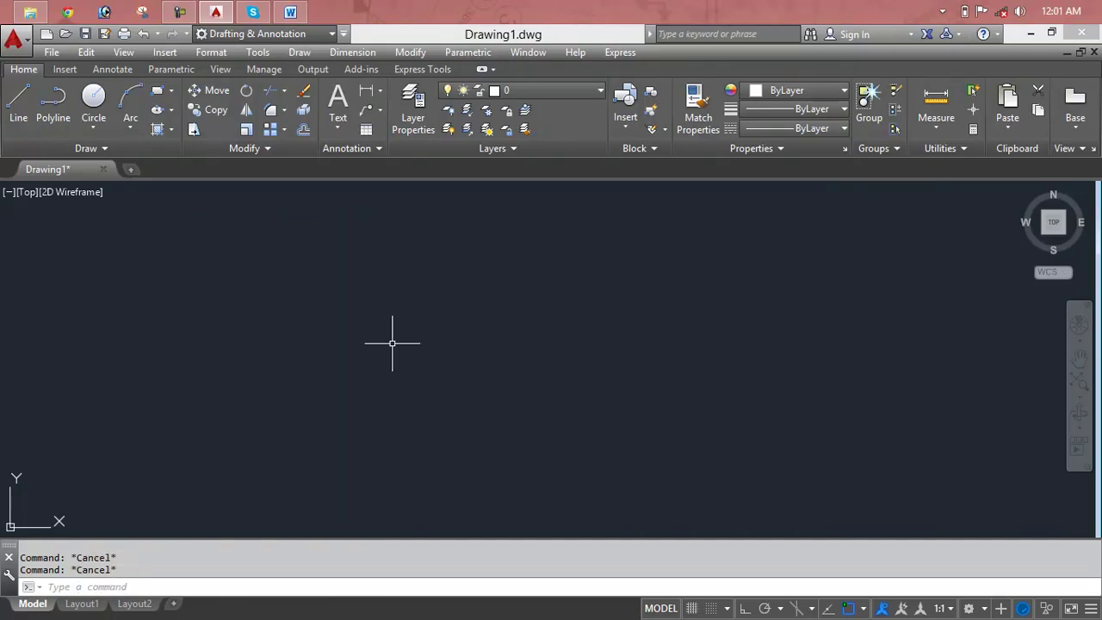
Step: Draw a rectangle with REC by two opposite corners, then lasso-select and deselect it
type("rec")
key("Return")
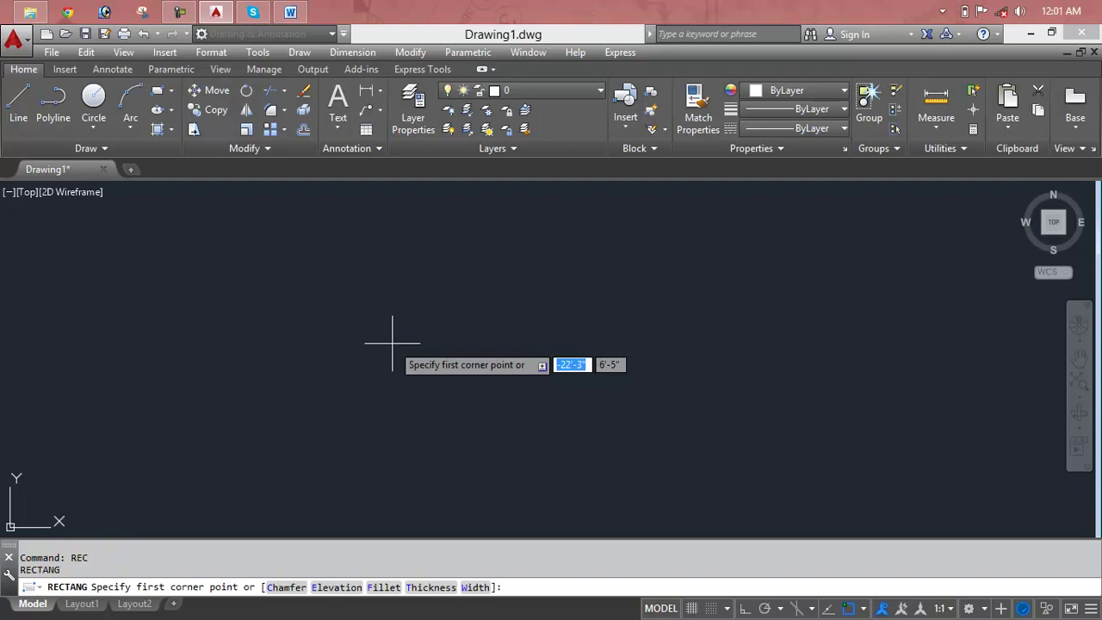
left_click(249, 252)
left_click(638, 448)
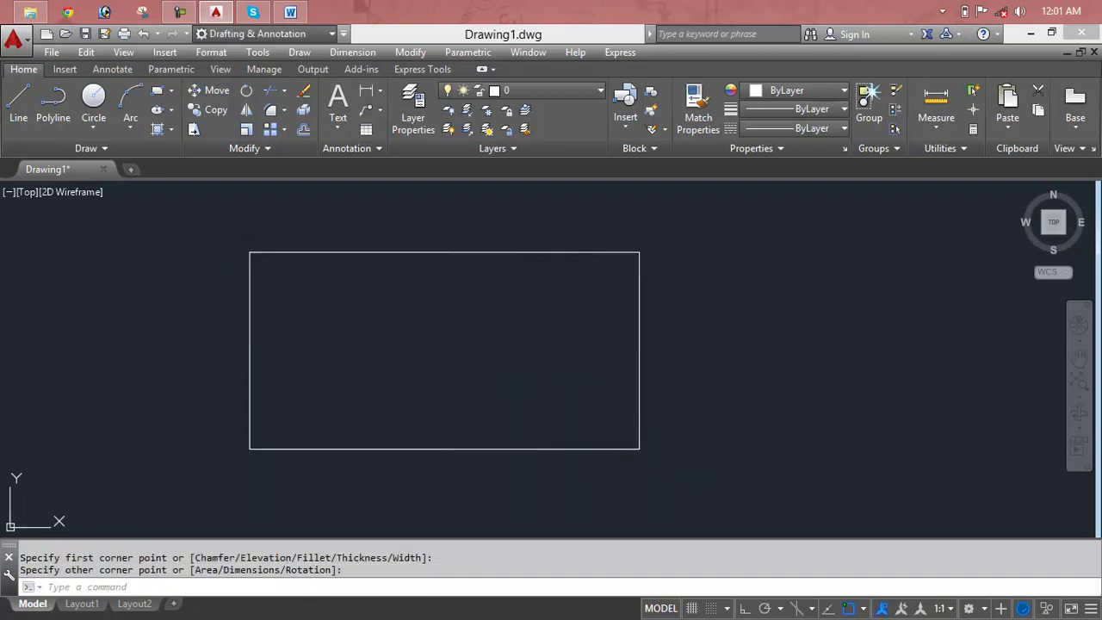
key("Escape")
key("Escape")
mouse_move(741, 244)
left_mouse_down()
mouse_move(567, 334)
mouse_move(253, 312)
mouse_move(4, 331)
mouse_move(263, 249)
mouse_move(690, 414)
mouse_move(301, 499)
mouse_move(123, 327)
mouse_move(190, 221)
mouse_move(698, 410)
left_mouse_up()
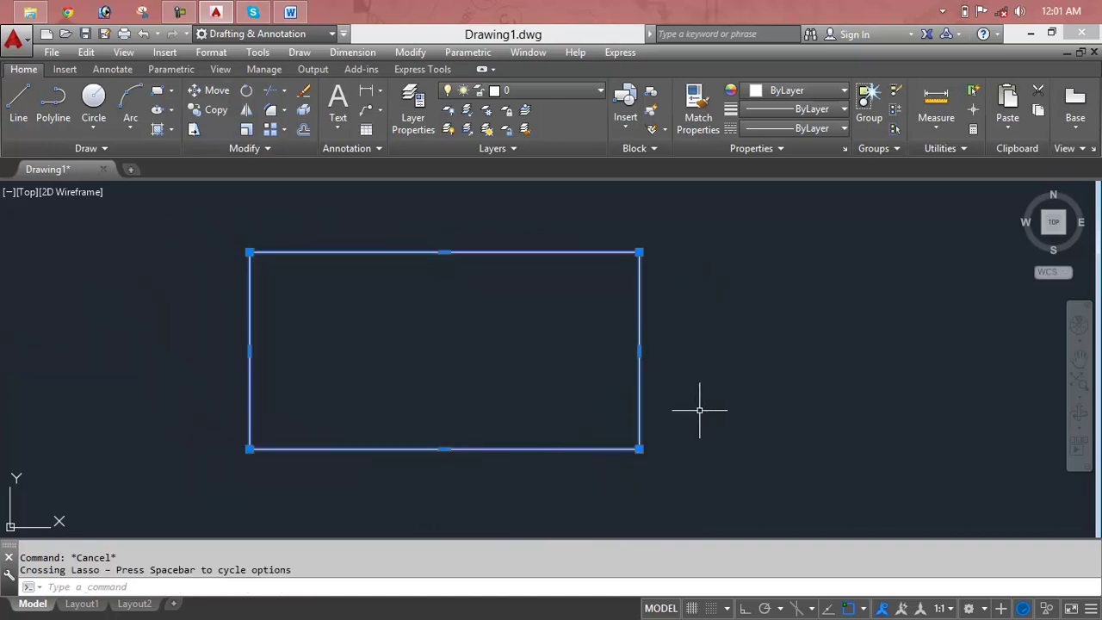
key("Escape")
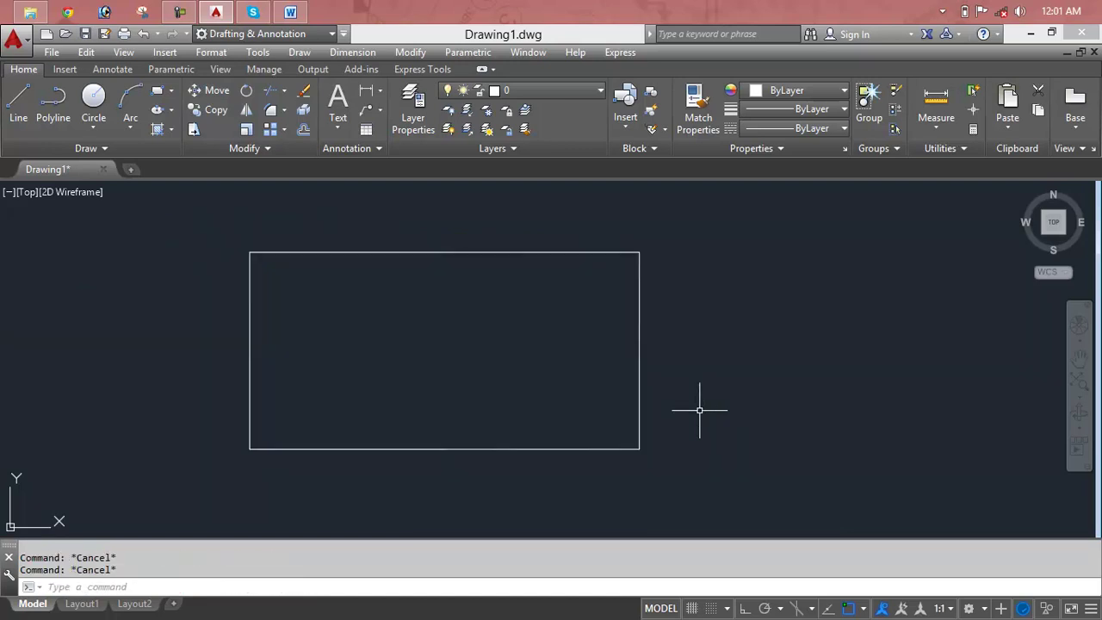
left_click(738, 230)
left_click(143, 479)
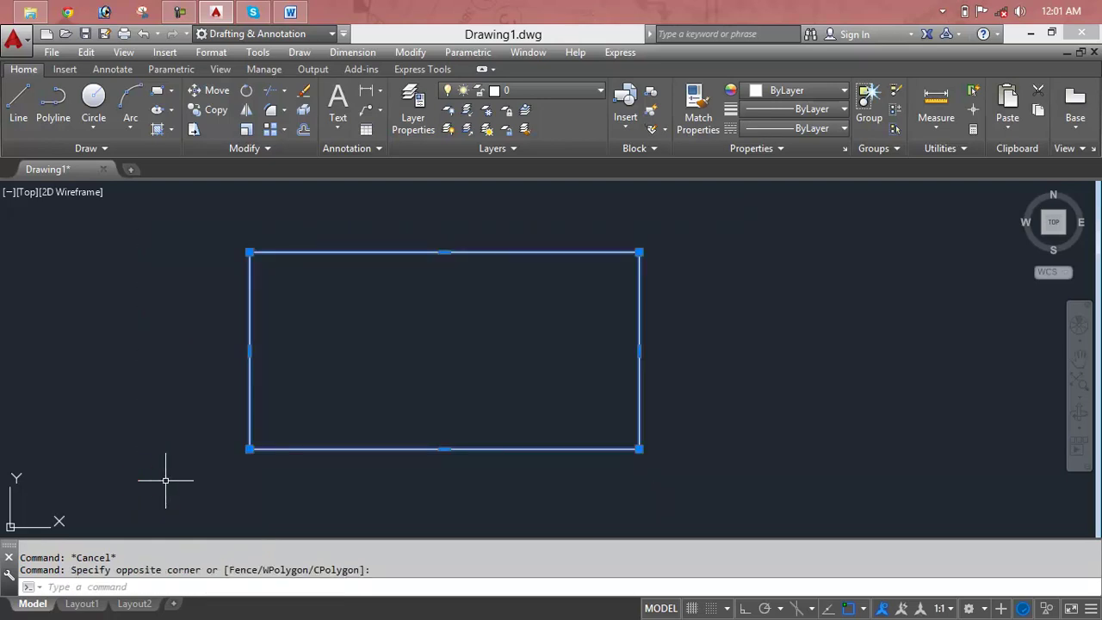
key("Escape")
left_click(742, 226)
left_click(599, 275)
key("Escape")
left_click(730, 202)
left_click(146, 478)
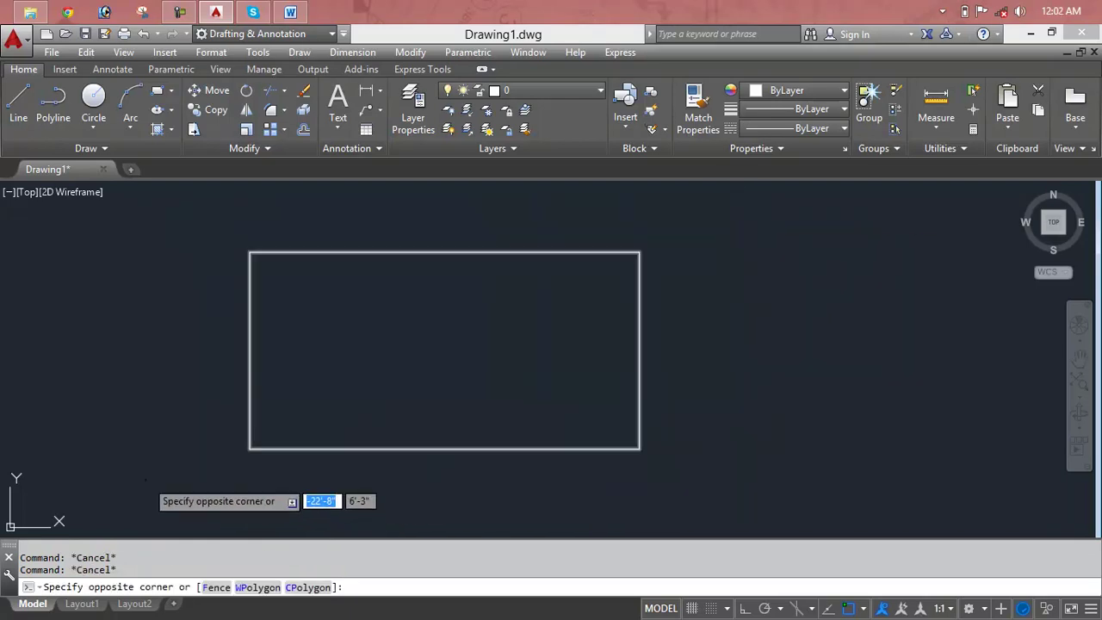
key("Escape")
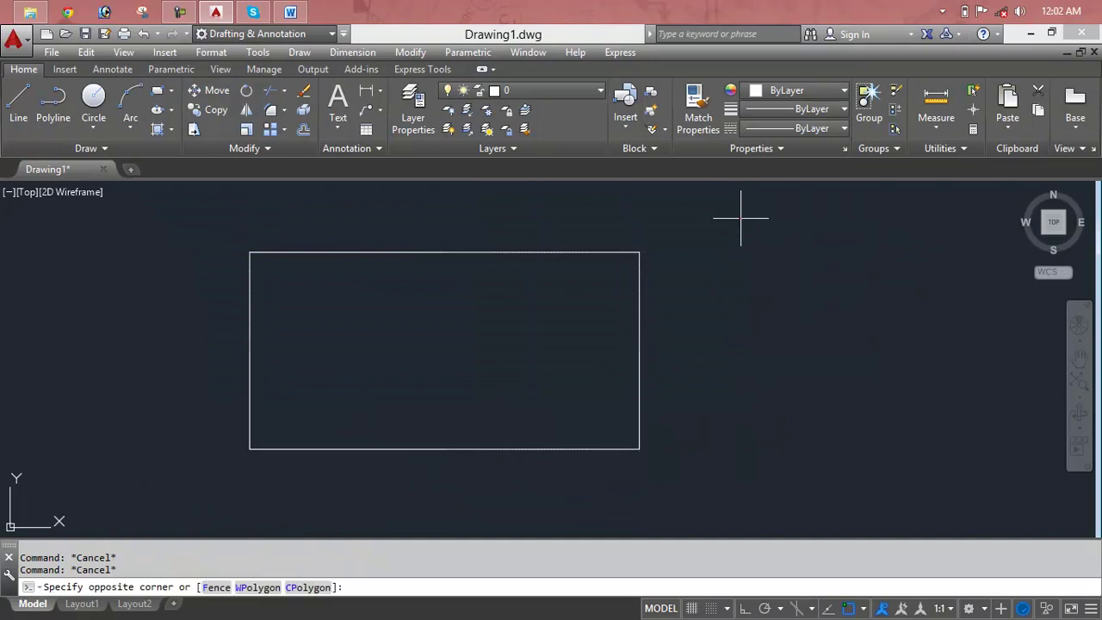
left_click(740, 218)
left_click(207, 478)
key("Escape")
key("Escape")
left_click(760, 213)
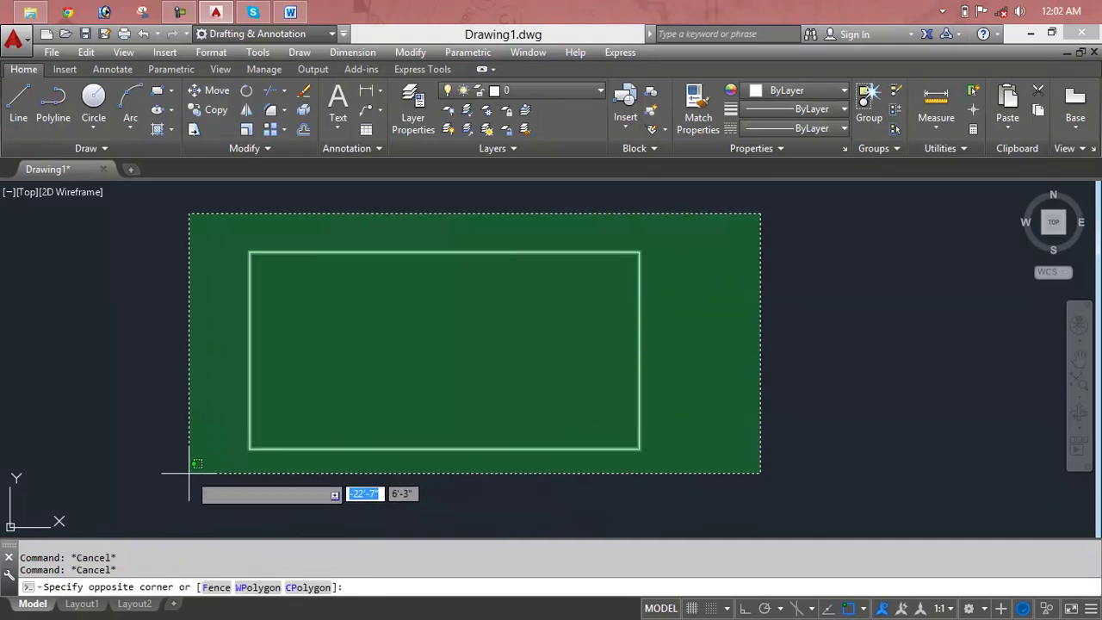
left_click(191, 478)
key("Escape")
left_click(709, 230)
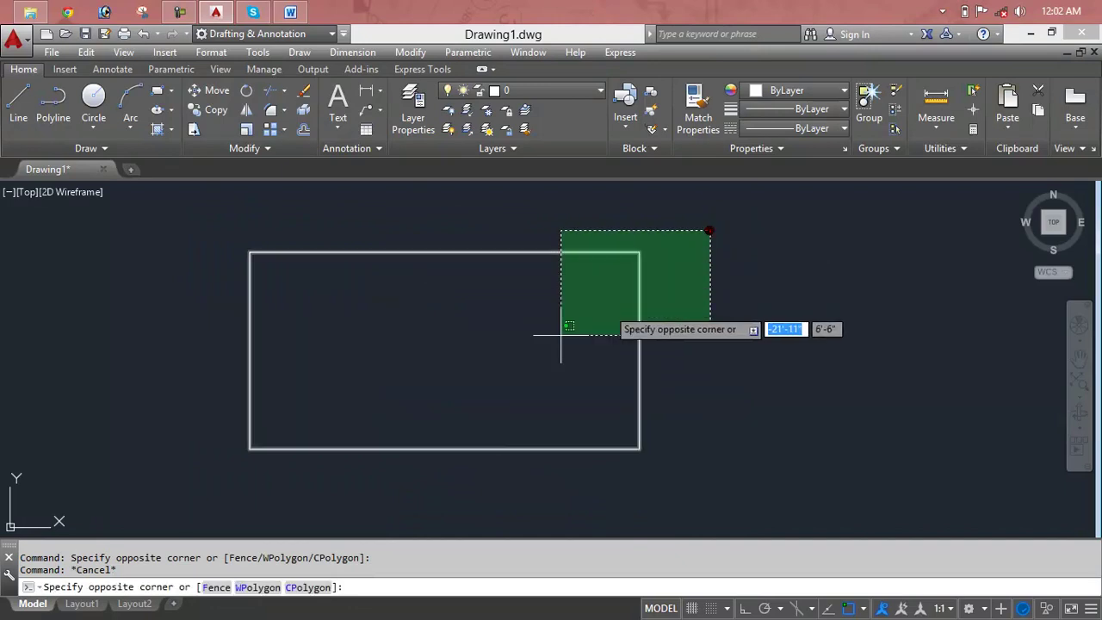
left_click(167, 486)
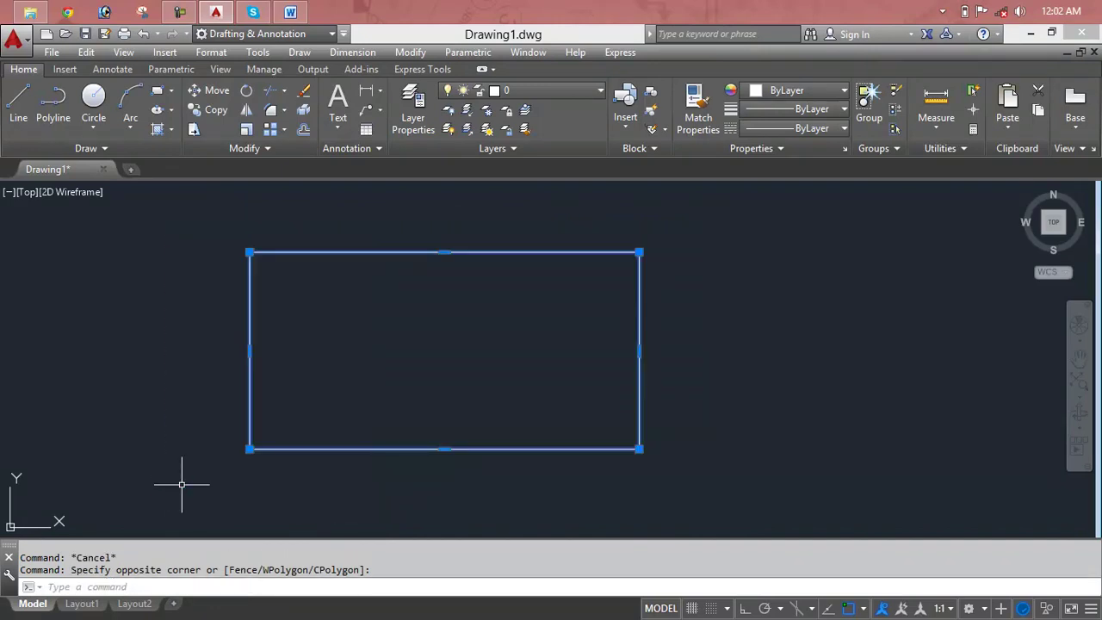
key("Escape")
left_click(709, 226)
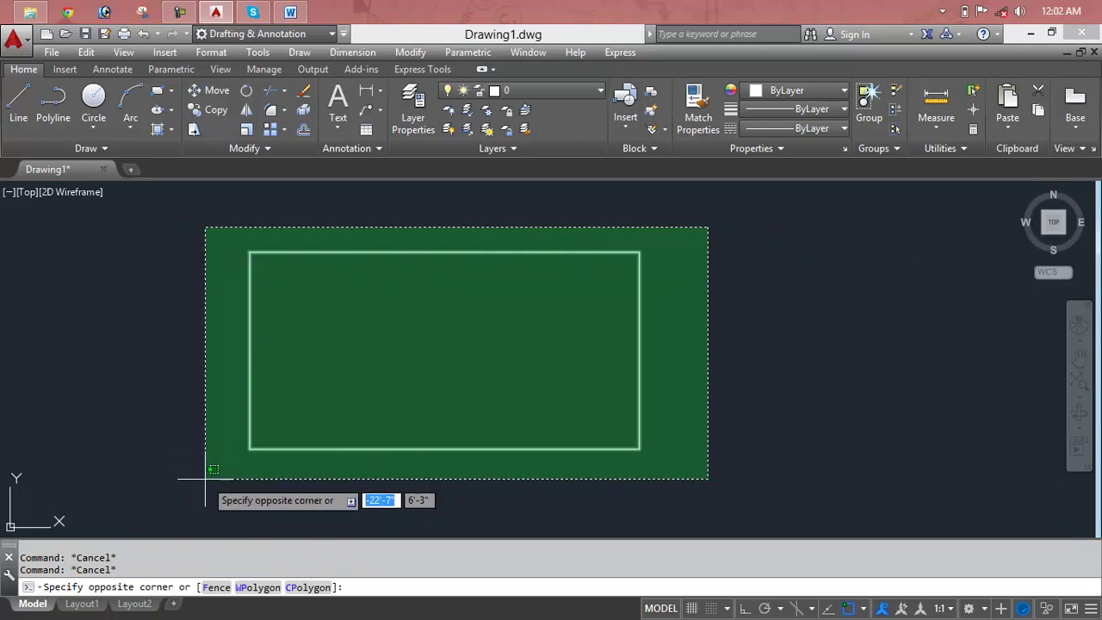
key("Escape")
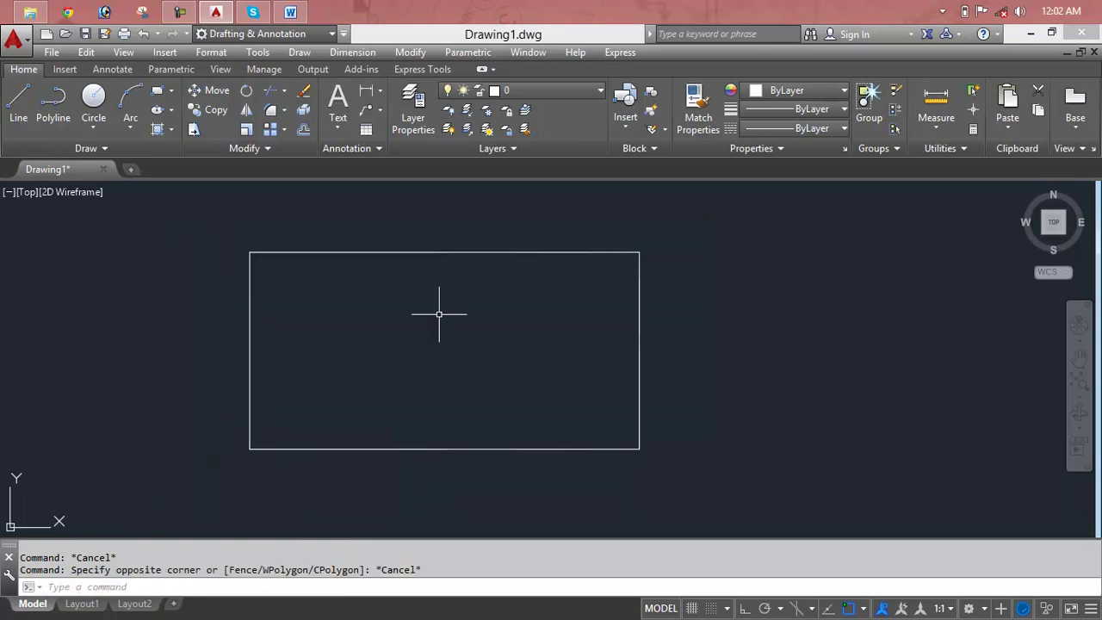
left_click(690, 230)
left_click(198, 491)
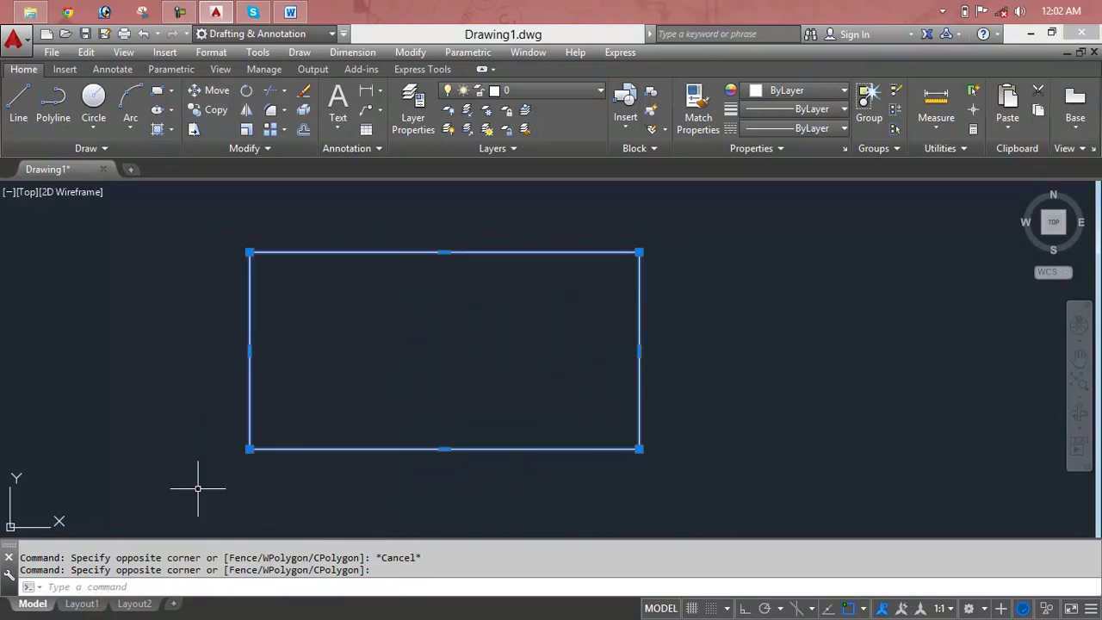
key("Escape")
key("Escape")
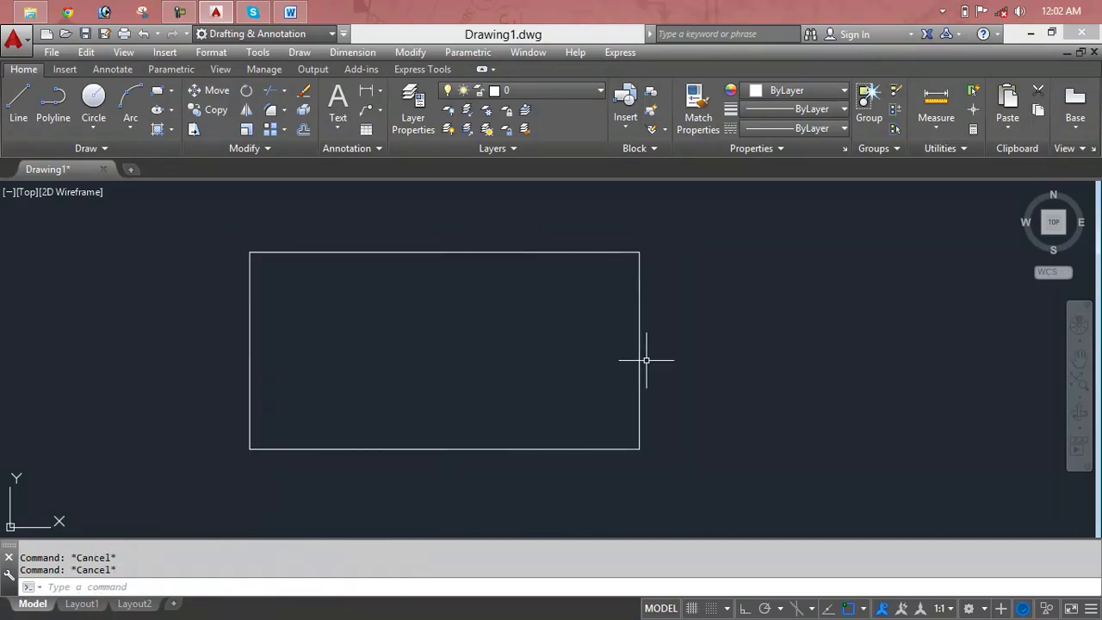
left_click(637, 353)
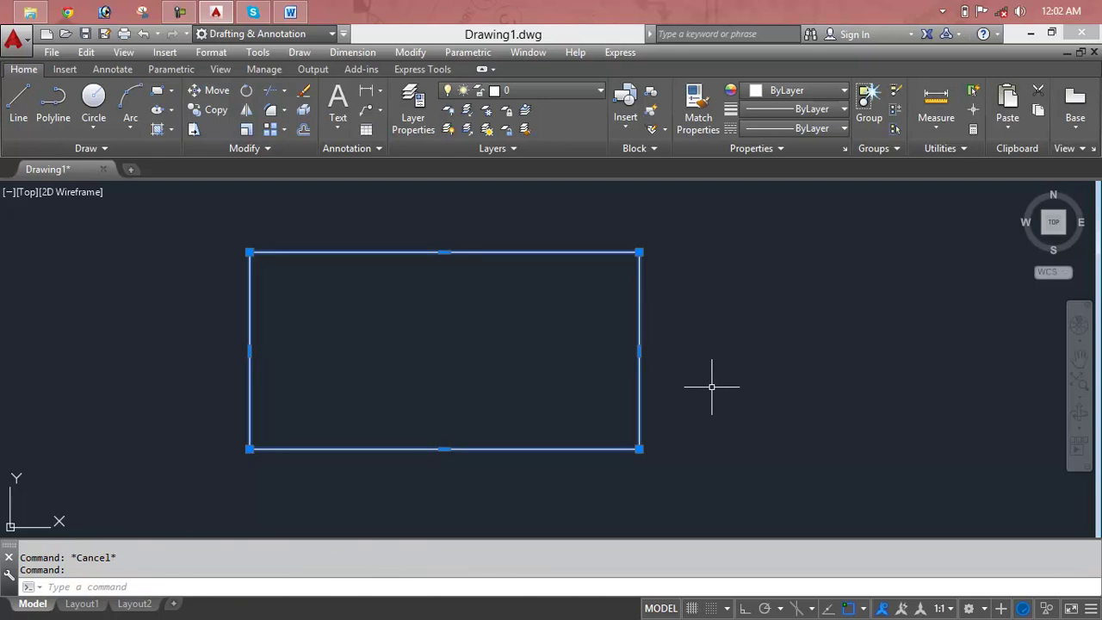
type("l")
key("Escape")
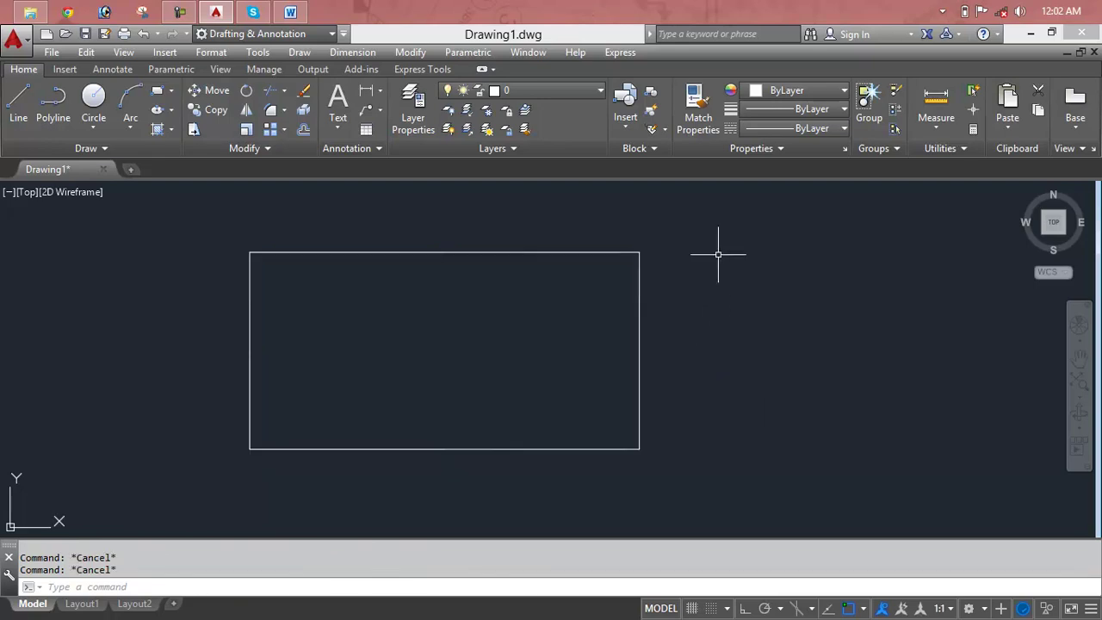
left_click(722, 239)
mouse_move(722, 239)
left_mouse_down()
mouse_move(814, 348)
mouse_move(621, 439)
left_mouse_up()
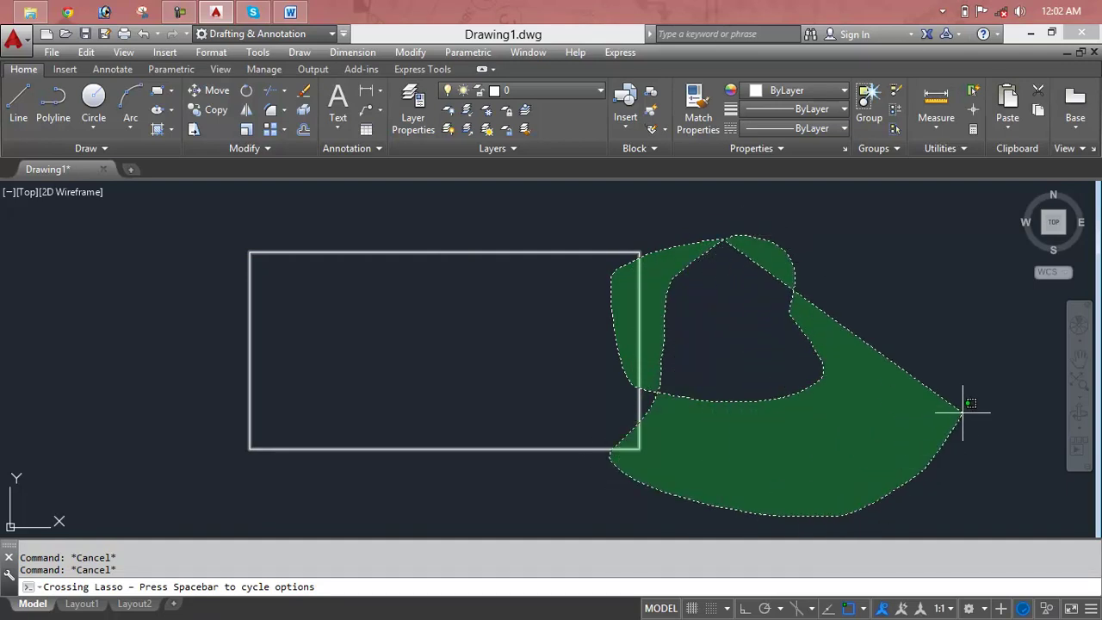
Step: Select the rectangle with a crossing lasso, then with a crossing window, deselecting each time
left_click_drag(622, 439, 971, 405)
key("Escape")
left_click(760, 246)
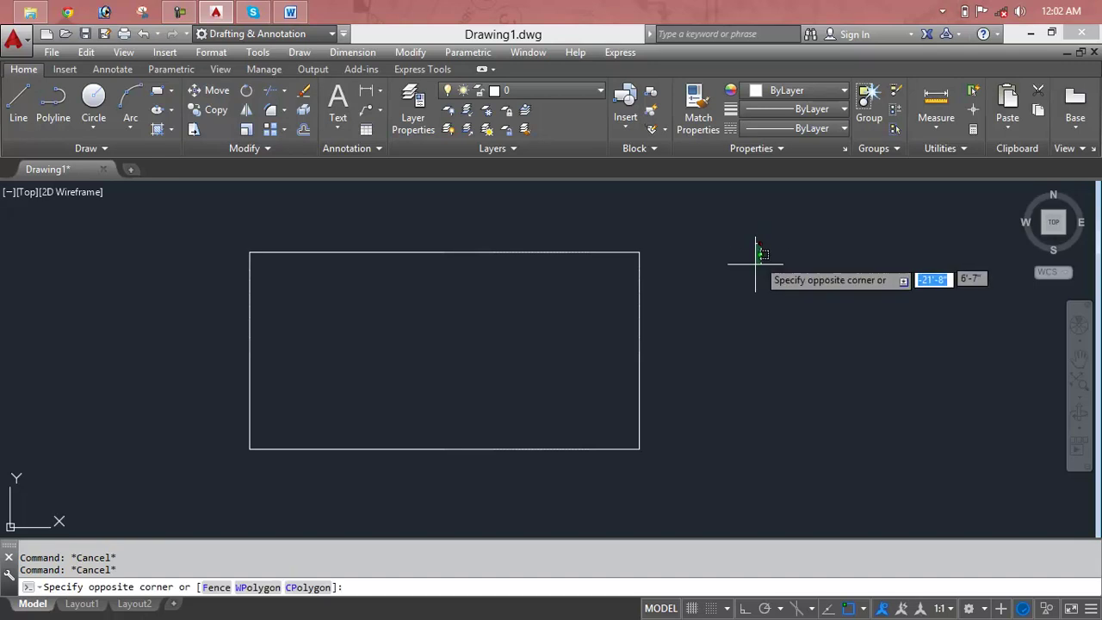
left_click(197, 528)
key("Escape")
key("Escape")
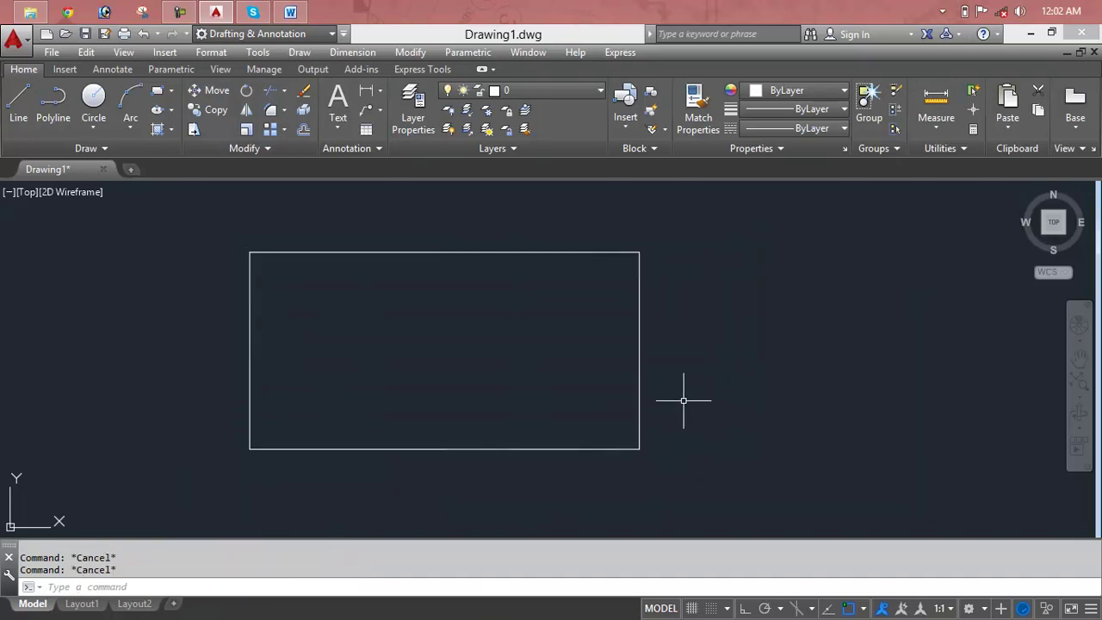
Step: Pick the rectangle's edge and delete it, leaving the canvas empty
left_click(638, 367)
key("Delete")
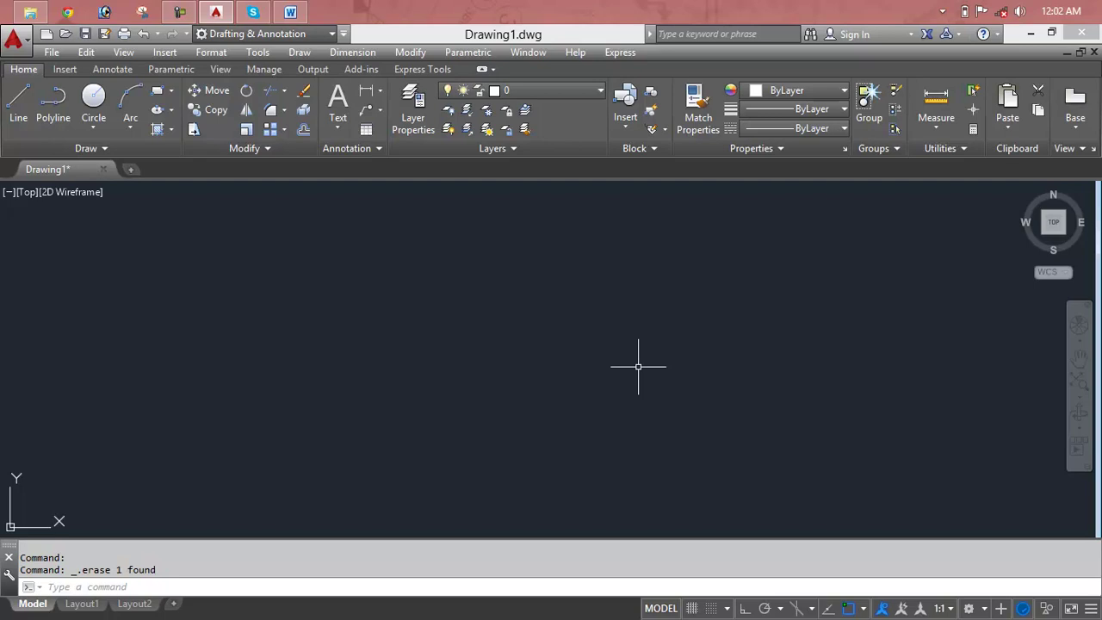
key("Escape")
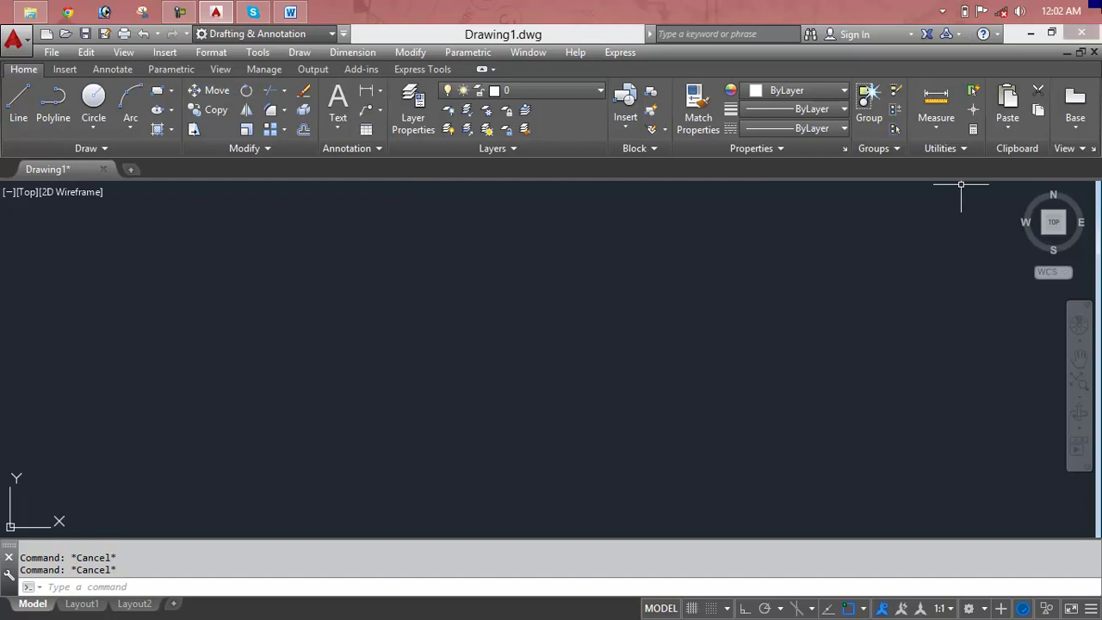
left_click(1042, 32)
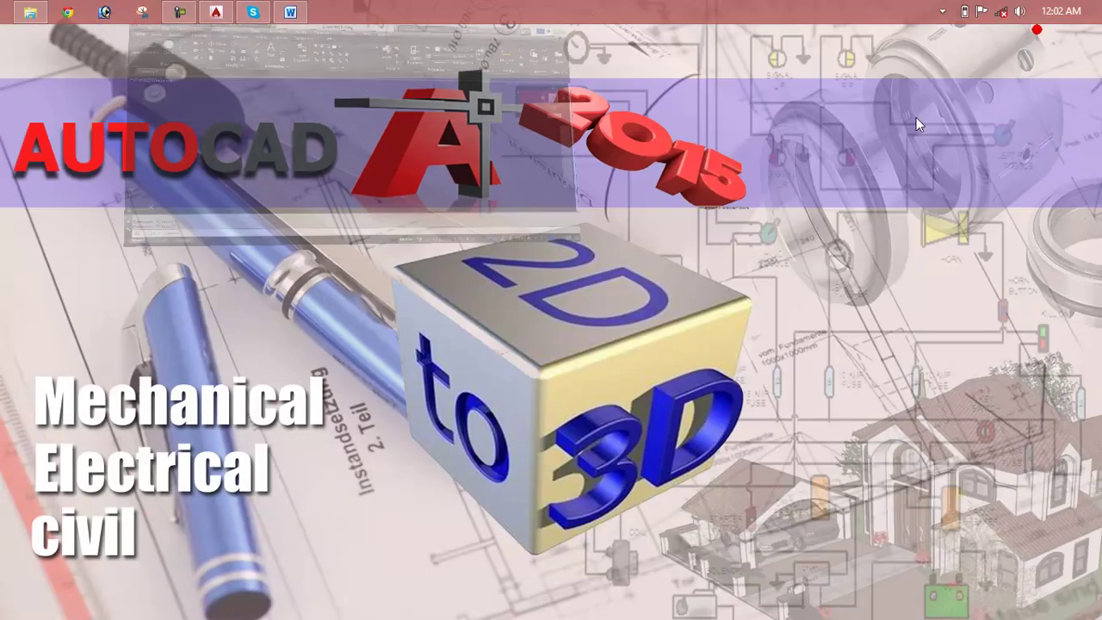